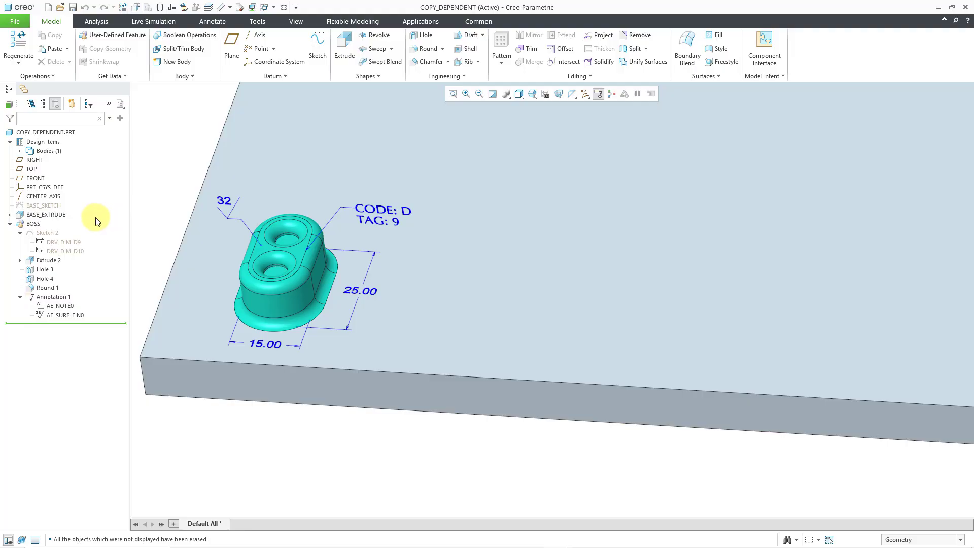
- Examine the BOSS group's member features, its annotations and its CODE and TAG parameters
left_click(35, 227)
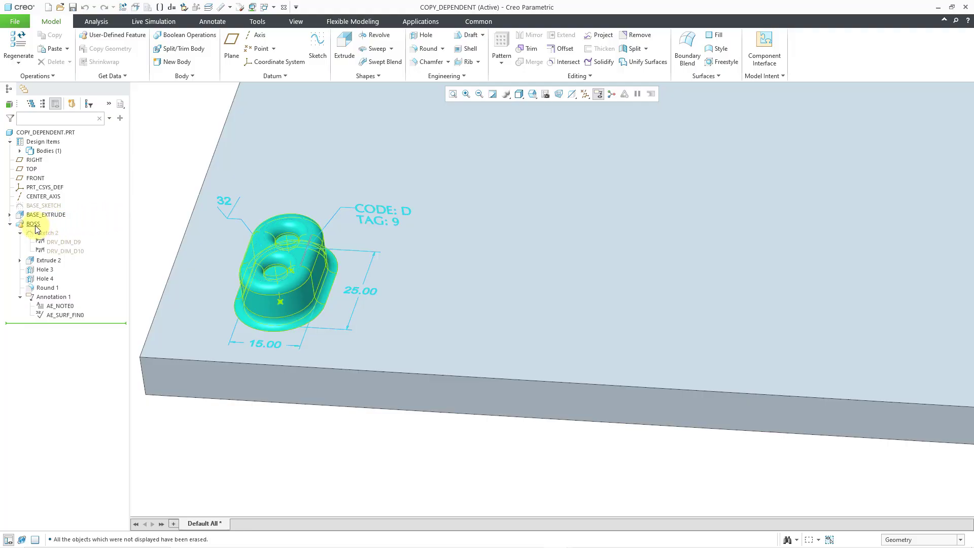
left_click(34, 224)
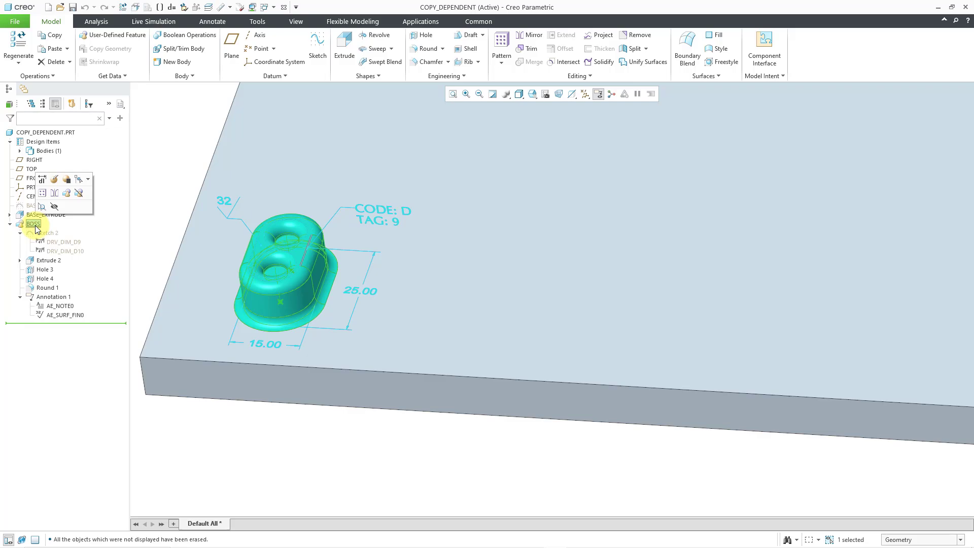
left_click(147, 201)
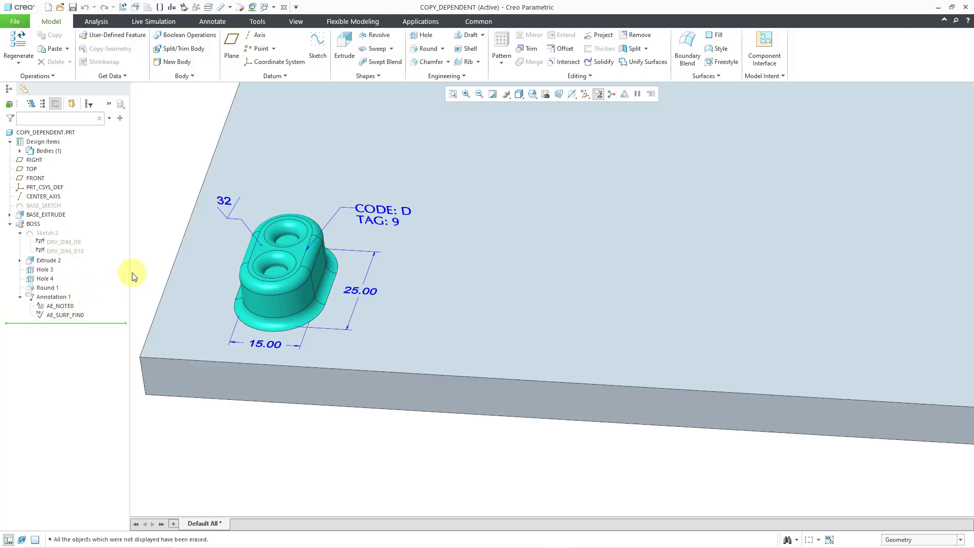
left_click(71, 307)
right_click(37, 229)
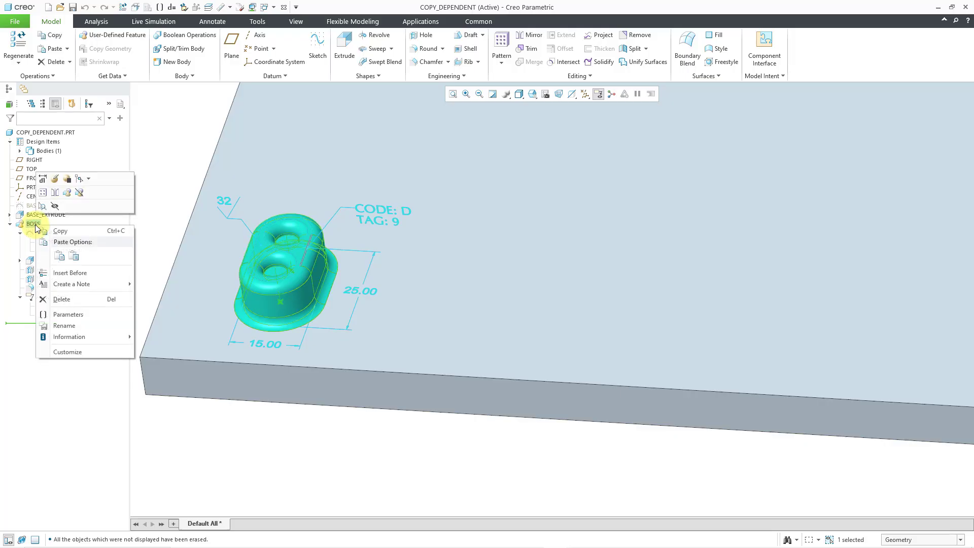
left_click(66, 314)
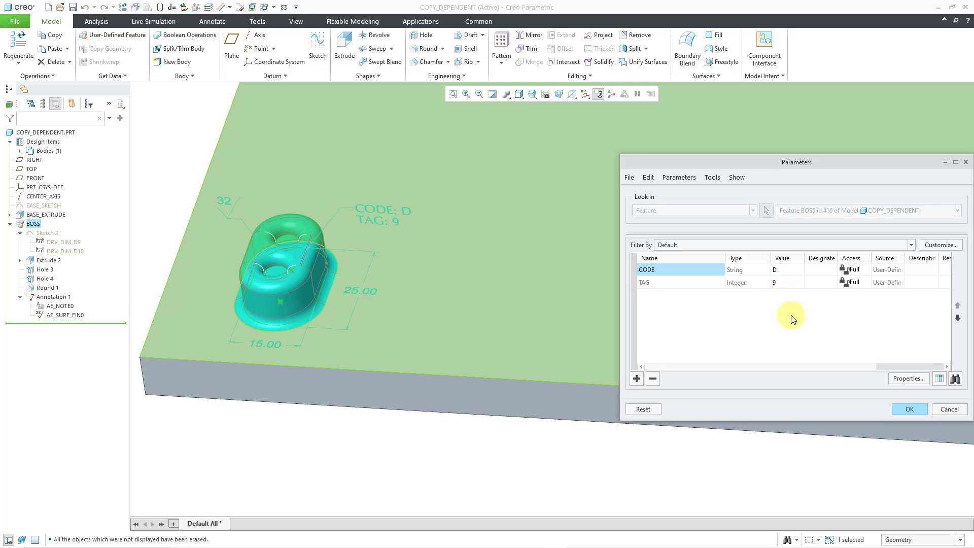
left_click(946, 408)
left_click(355, 482)
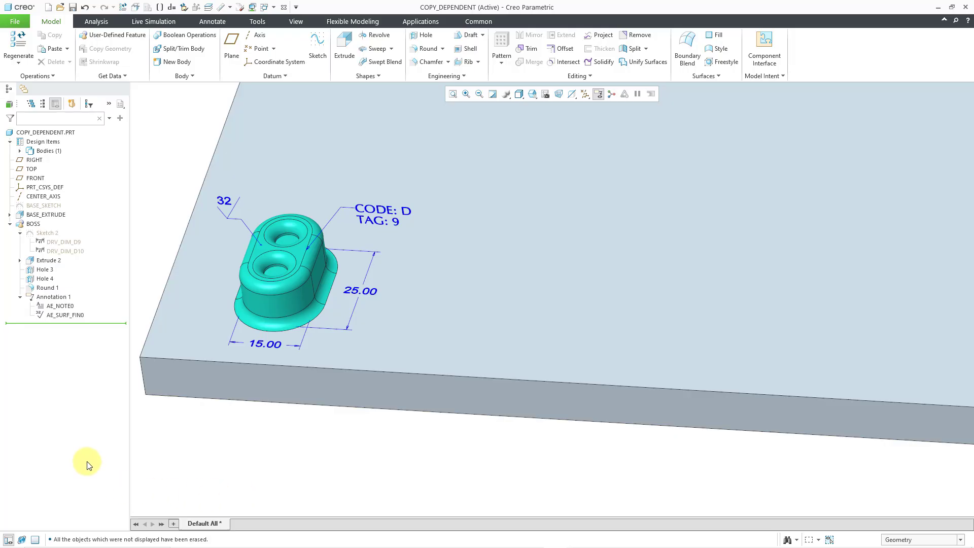
- Copy the BOSS group and paste it special as a partially dependent copy with move/rotate transformations applied
left_click(35, 225)
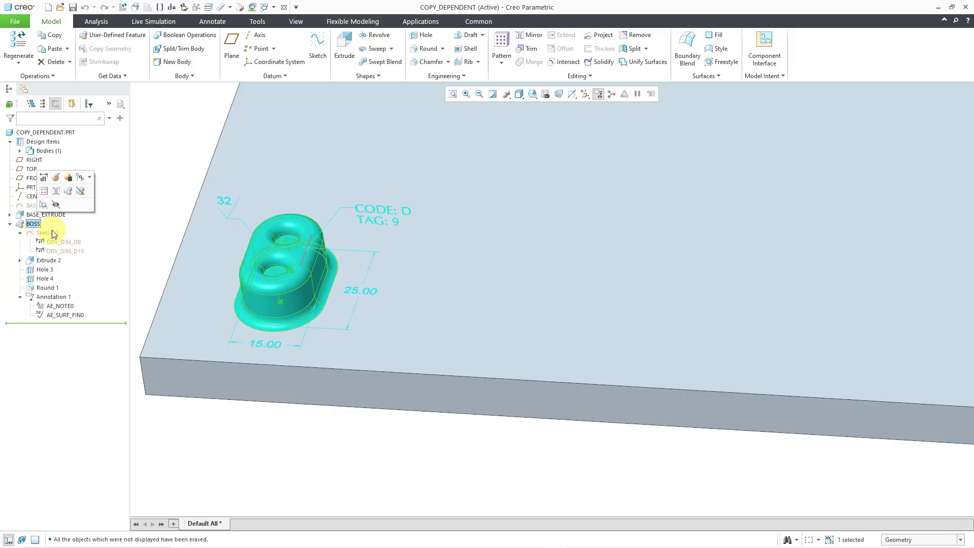
right_click(34, 225)
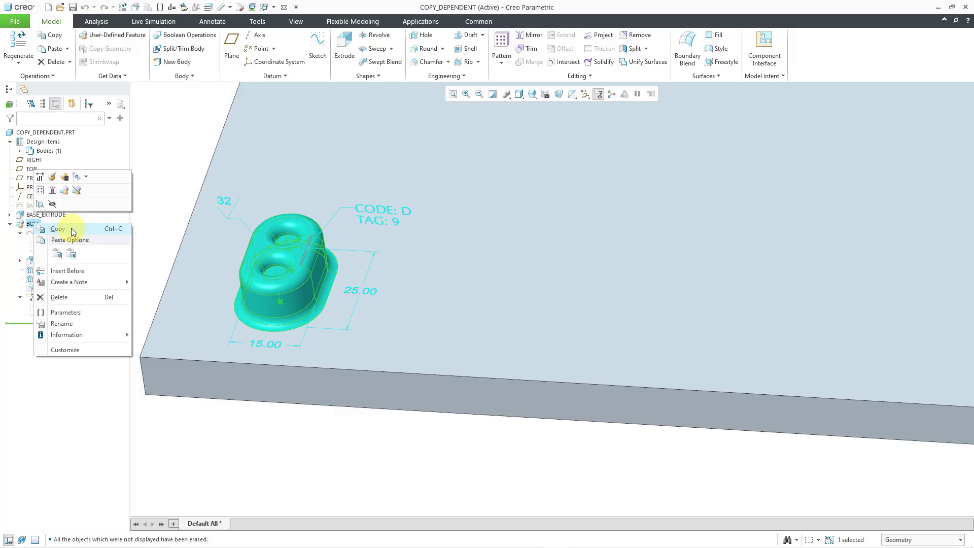
left_click(71, 229)
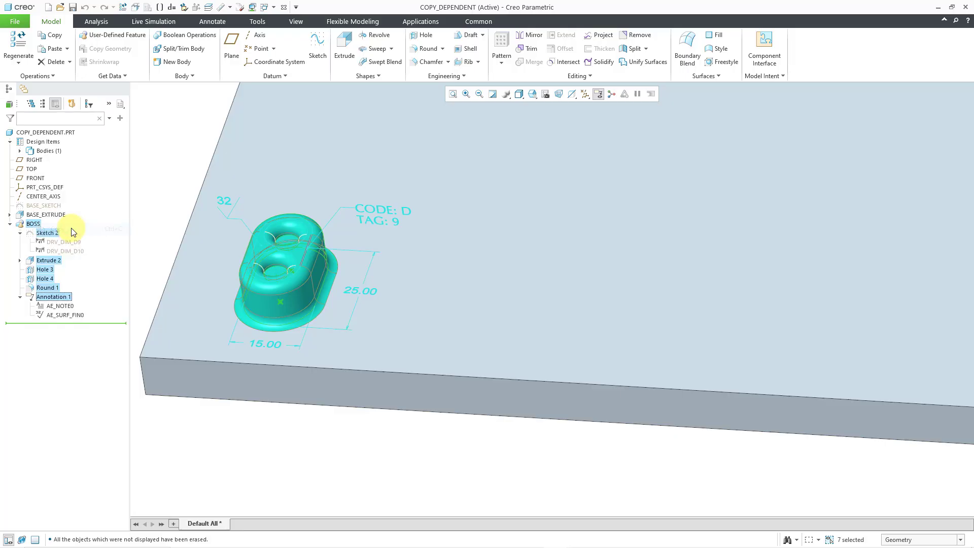
left_click(67, 49)
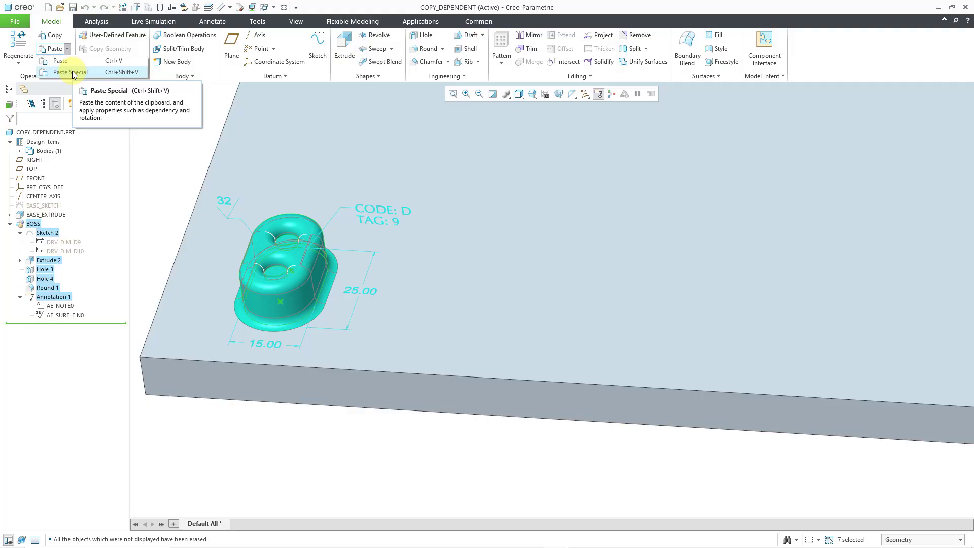
left_click(71, 72)
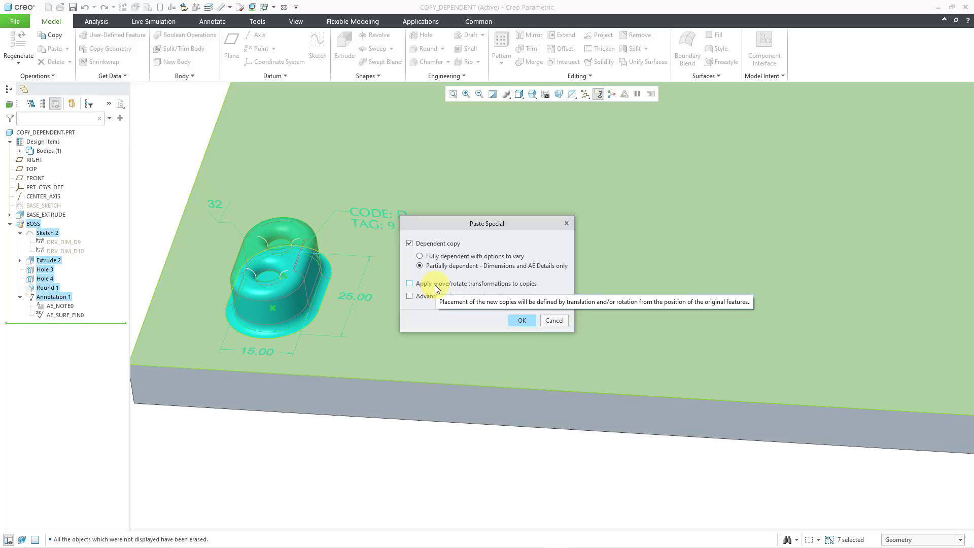
left_click(410, 295)
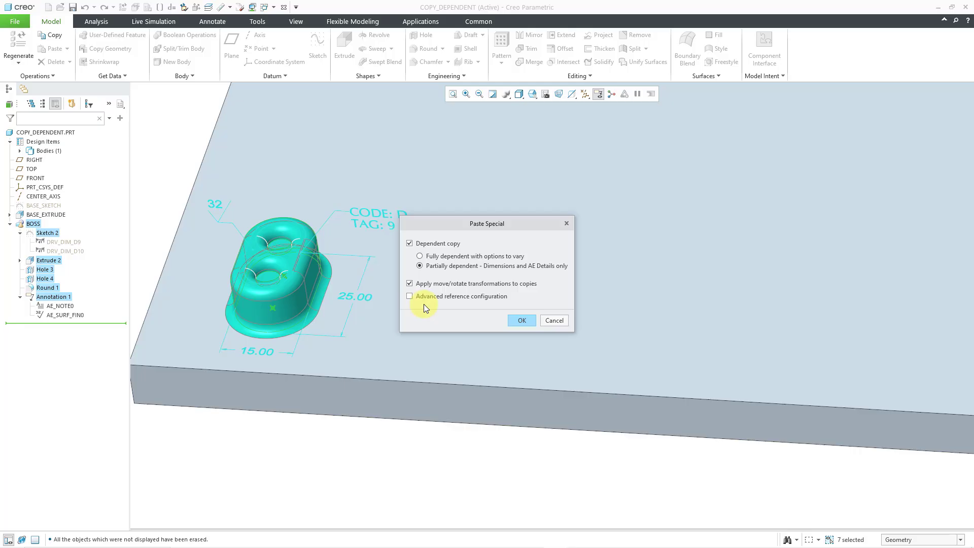
left_click(518, 321)
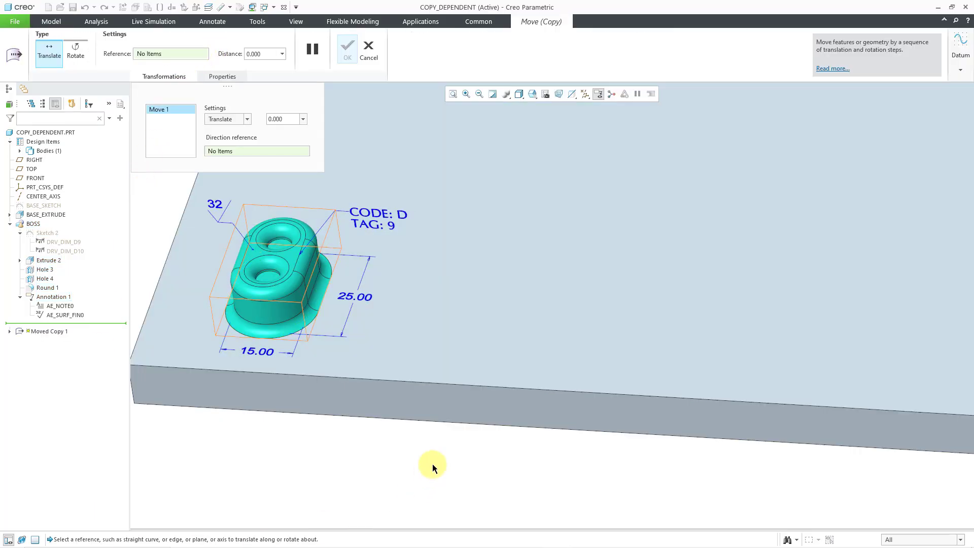
- Translate the copied boss 100 along the base block's long front top edge and complete the moved copy
left_click(489, 388)
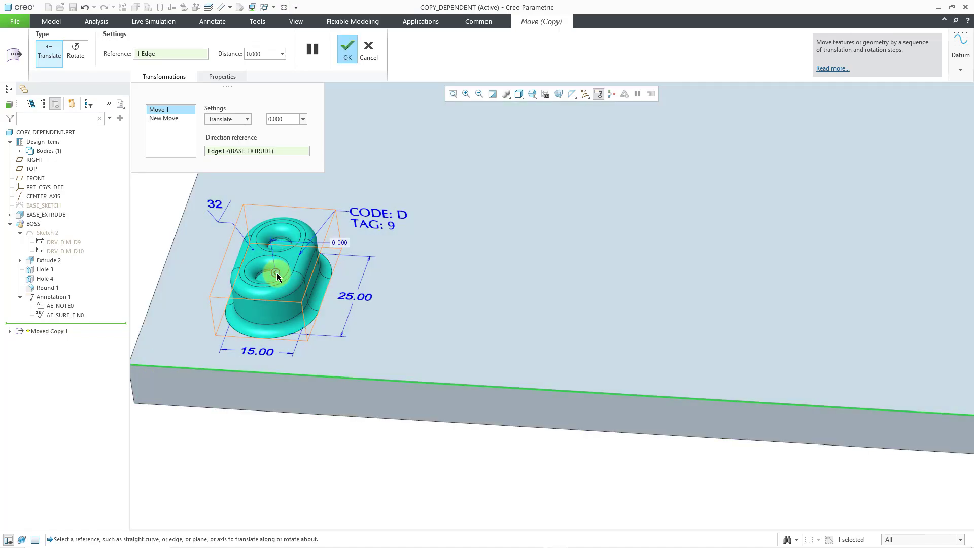
left_click_drag(276, 273, 766, 302)
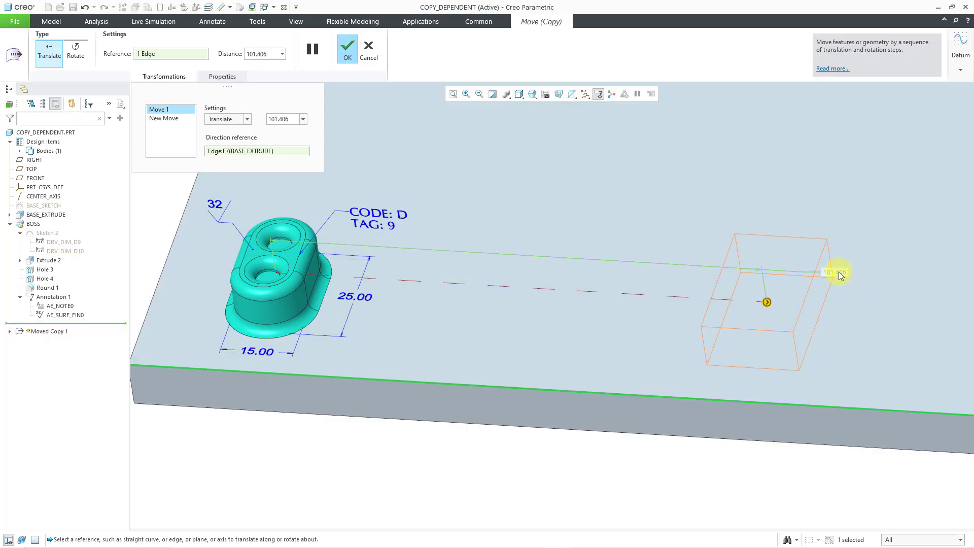
double_click(837, 271)
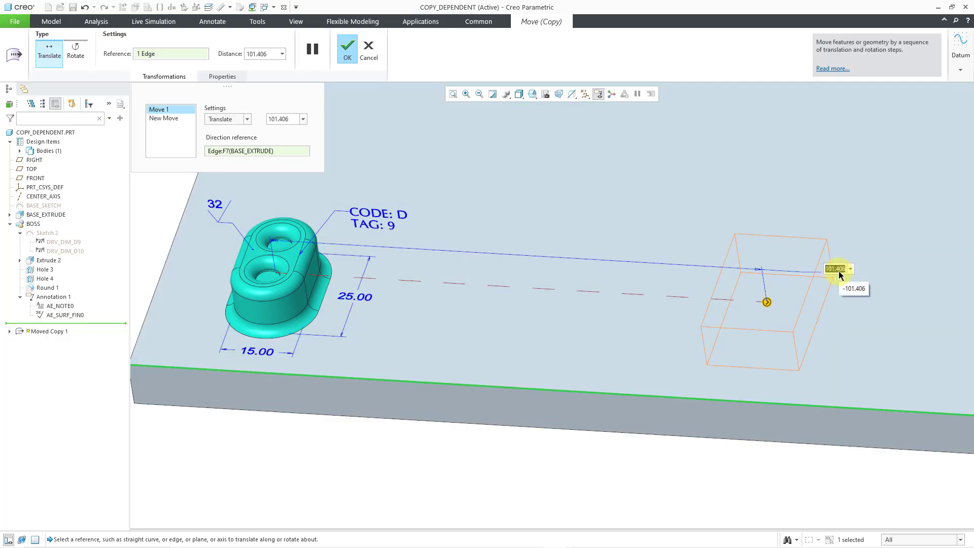
type("100")
key("Return")
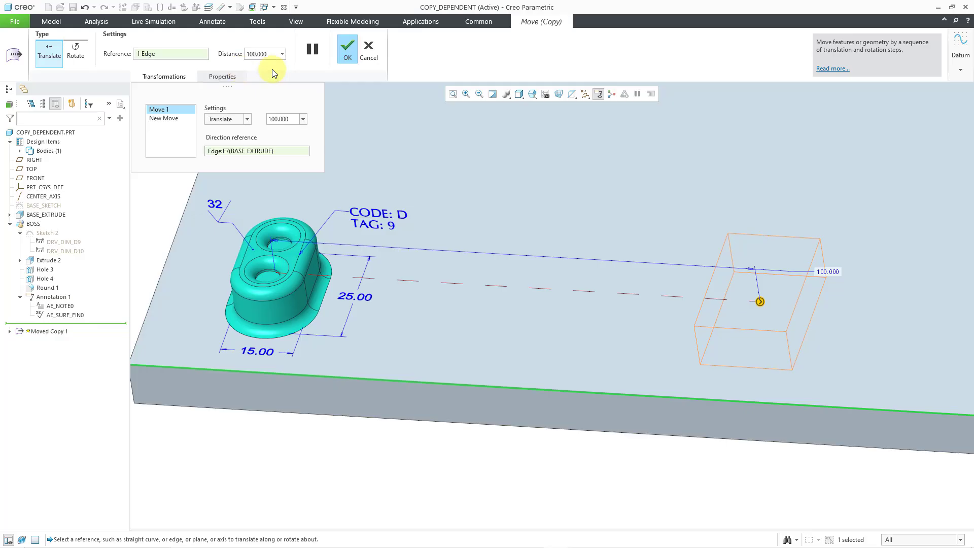
left_click(347, 53)
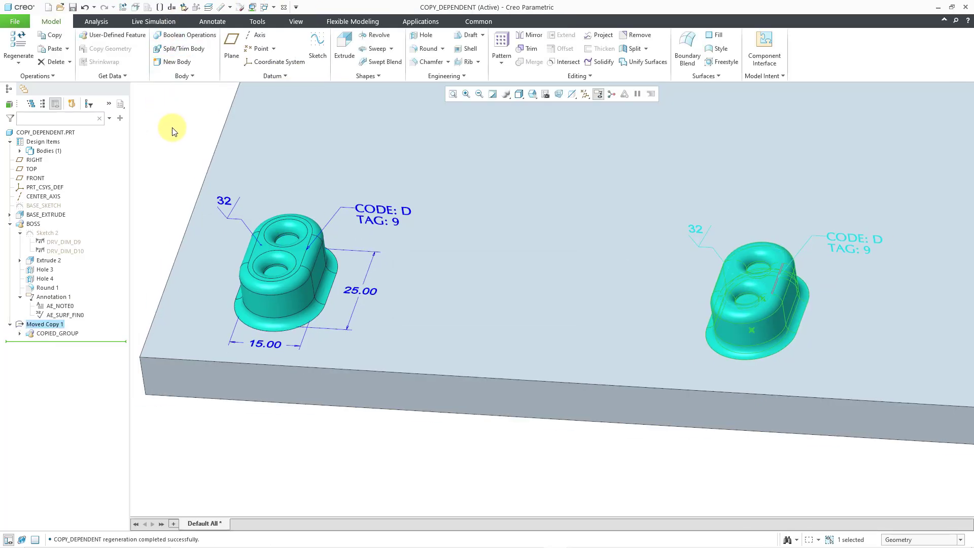
left_click(172, 132)
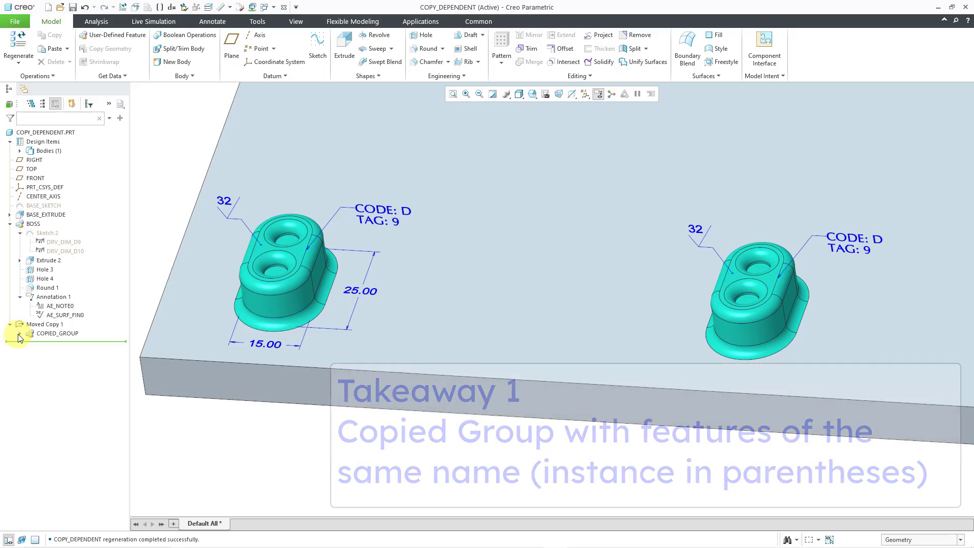
- Edit the dimensions of Sketch 2 (2) in the copied group and set the boss profile's length to 30
left_click(19, 333)
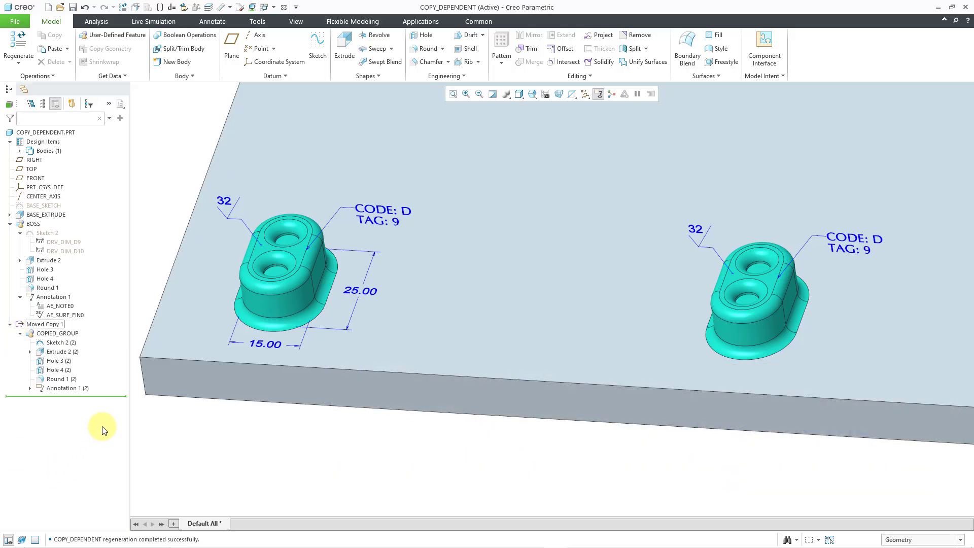
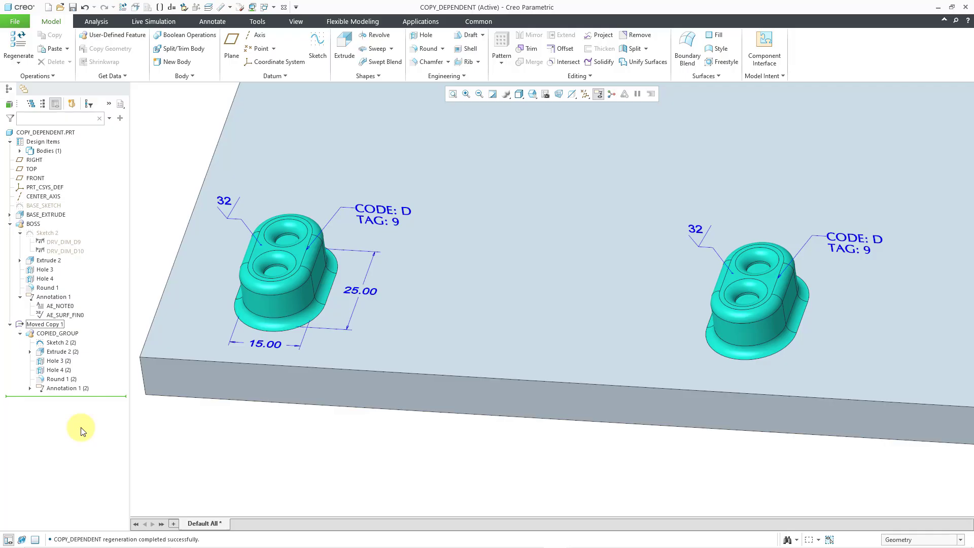
left_click(63, 345)
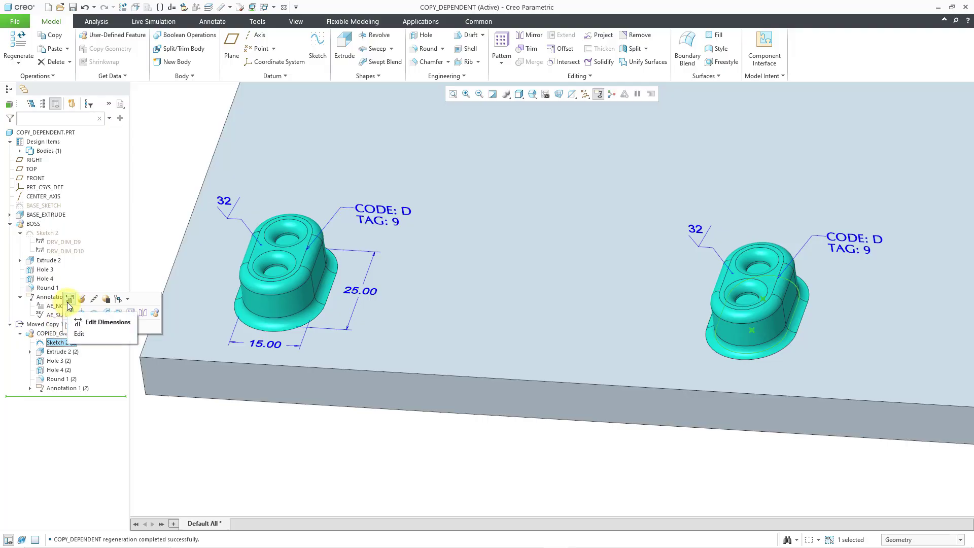
left_click(69, 302)
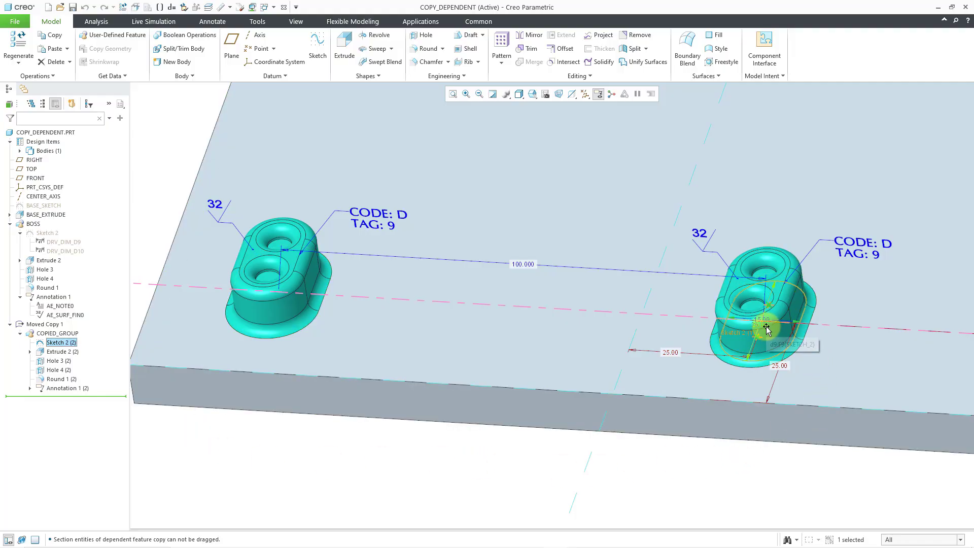
scroll(764, 343, "down", 5)
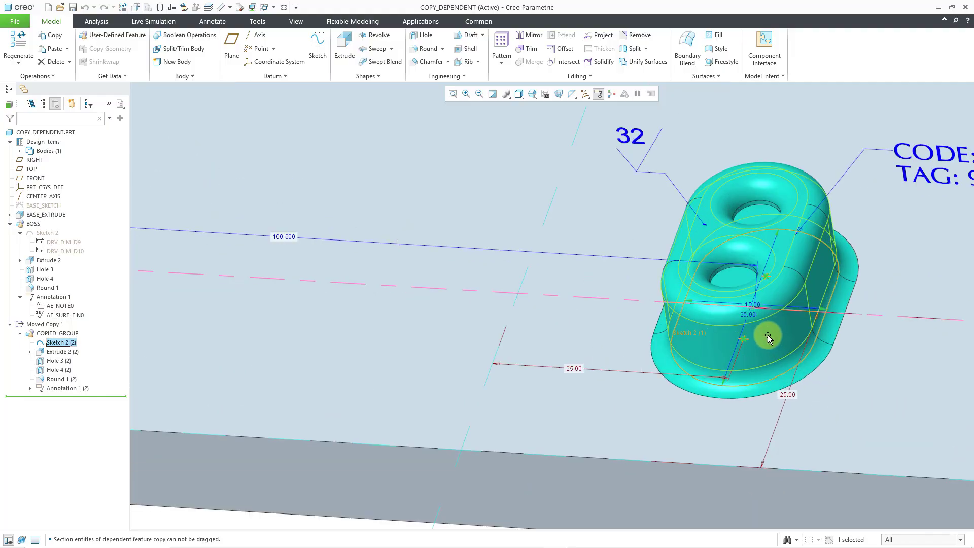
double_click(745, 308)
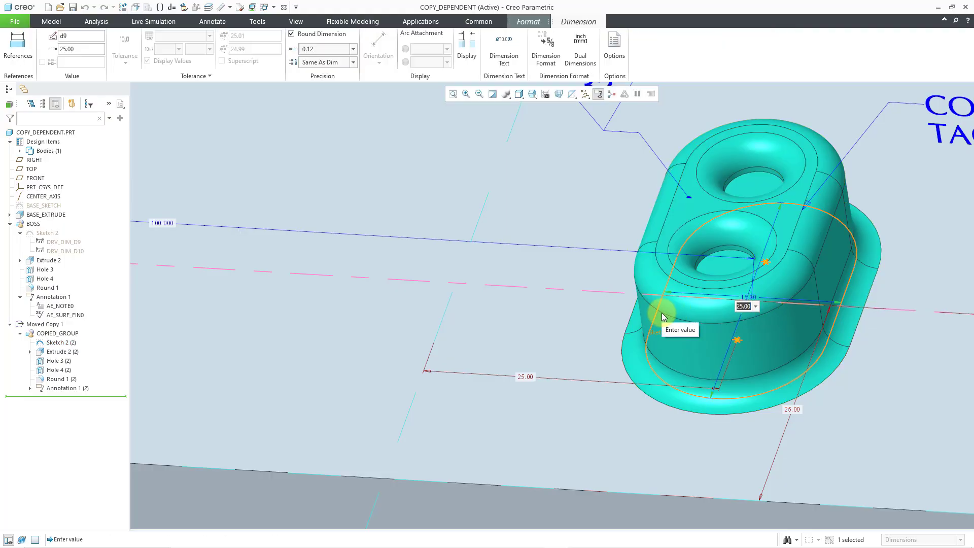
type("30")
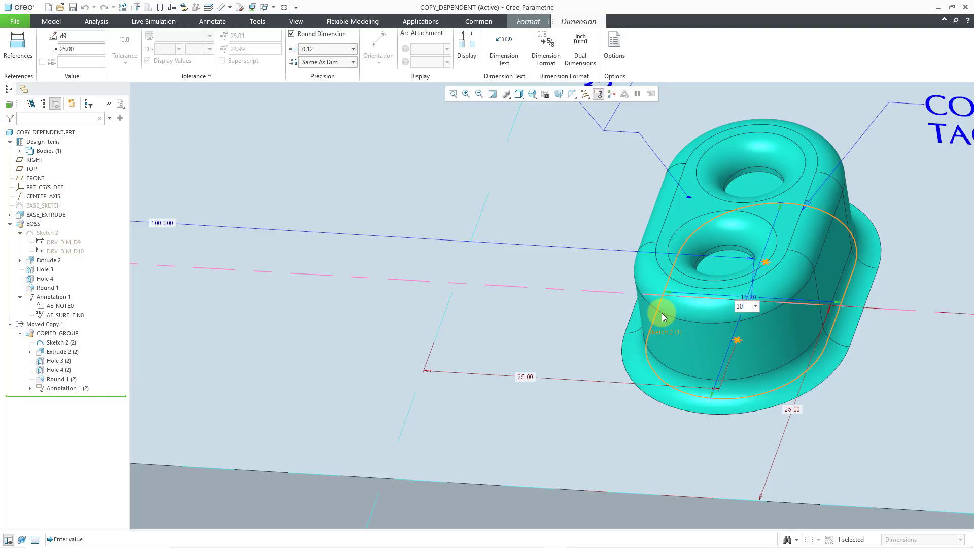
left_click(662, 316)
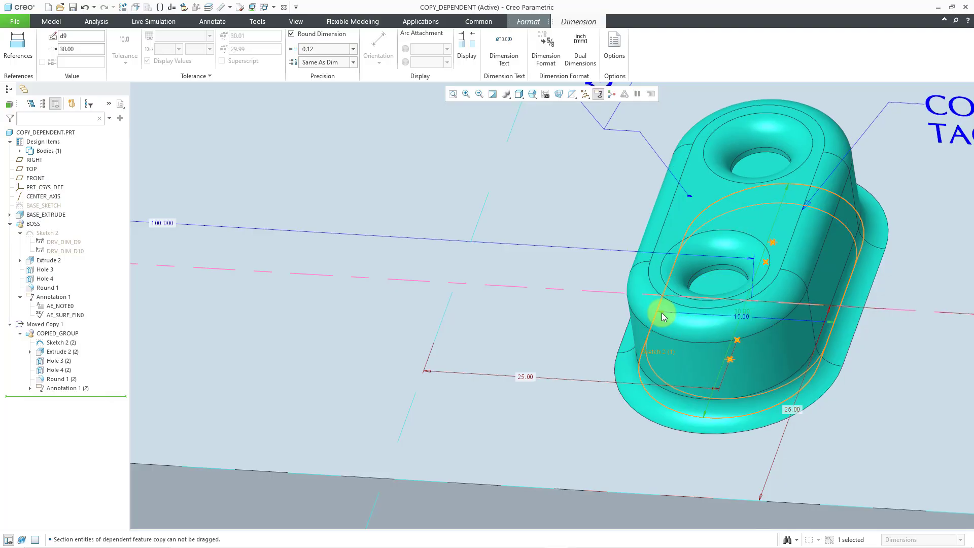
- Change the length dimension of the copied boss's sketch profile to 36
scroll(763, 335, "down", 3)
scroll(762, 336, "down", 3)
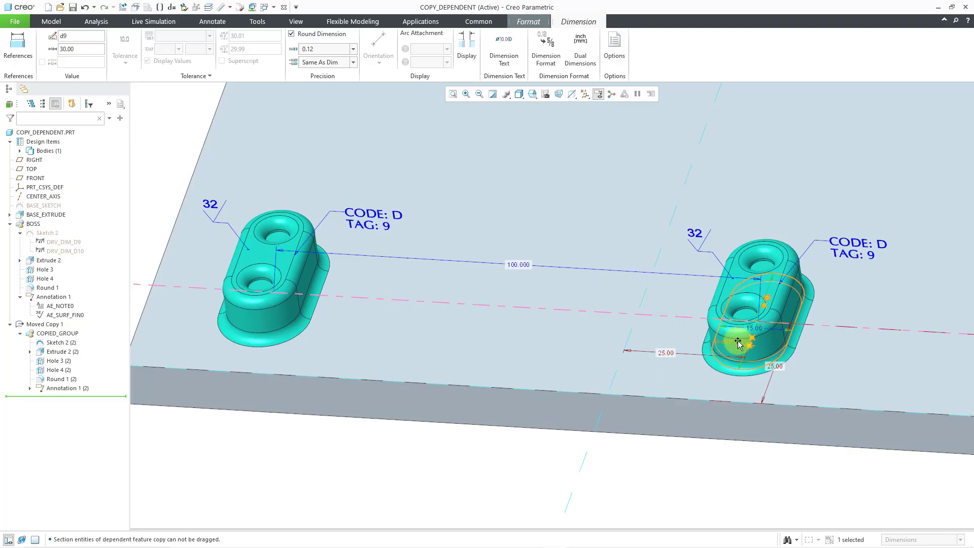
left_click(743, 323)
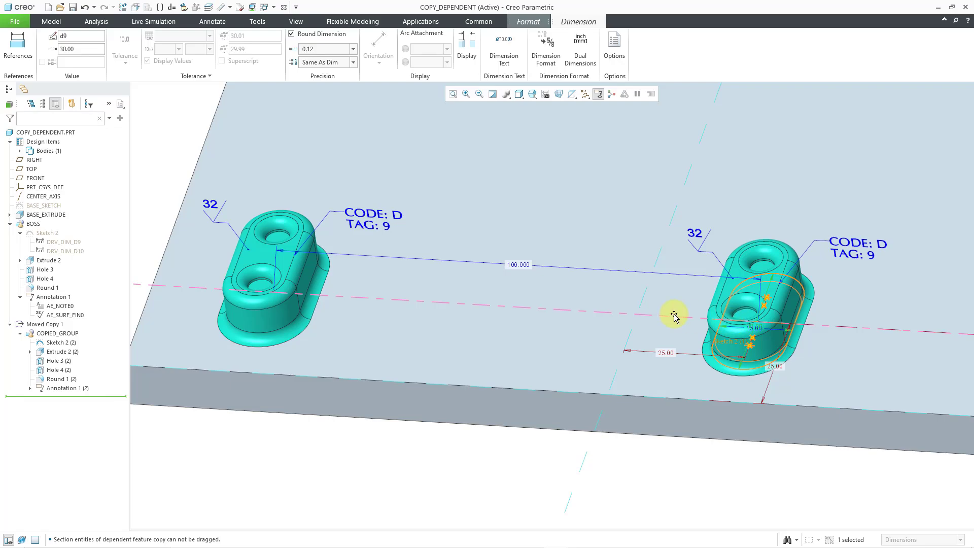
middle_click_drag(671, 317, 701, 313, "shift")
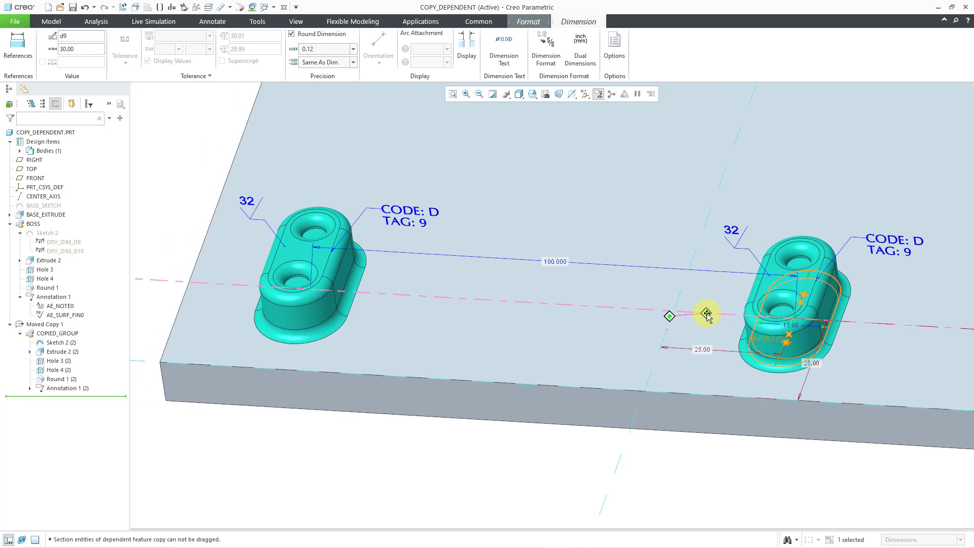
scroll(705, 327, "up", 2)
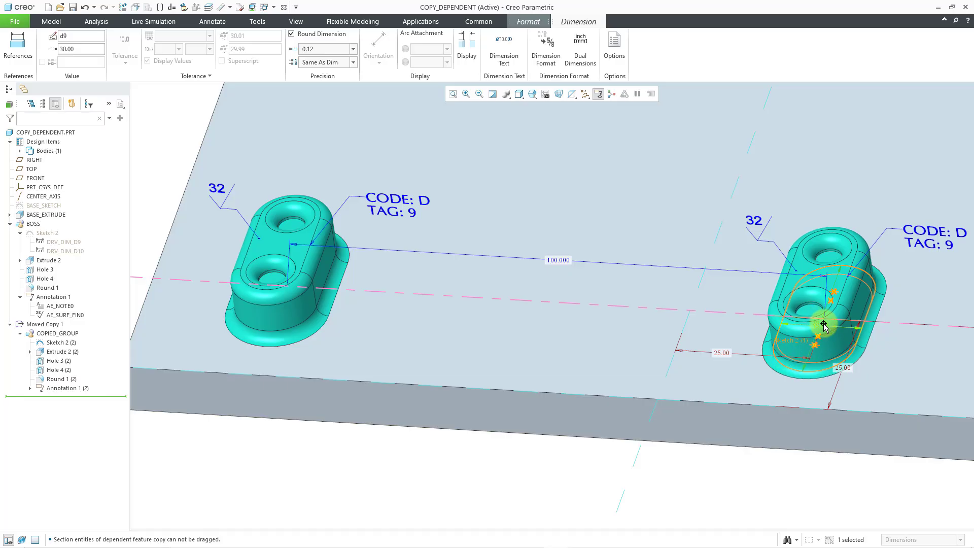
scroll(821, 324, "up", 3)
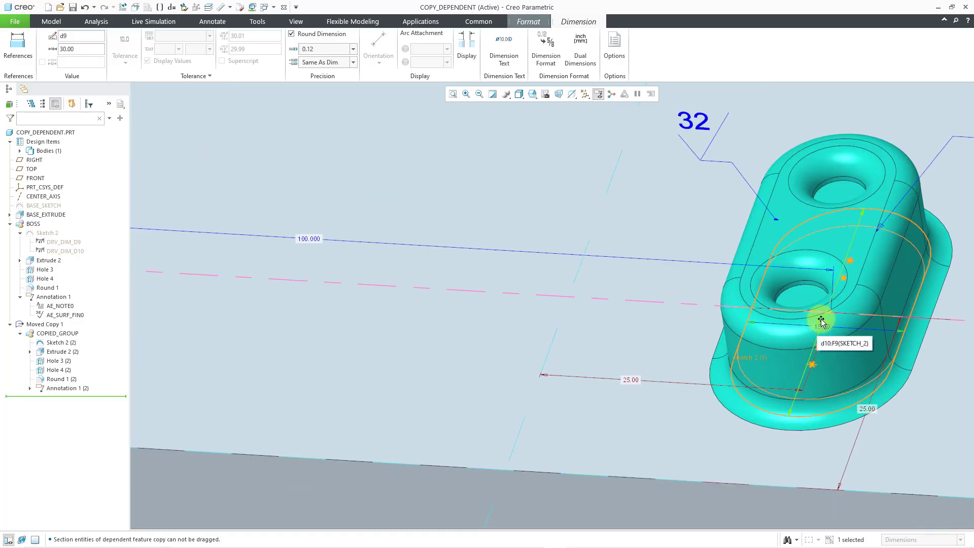
scroll(825, 321, "down", 2)
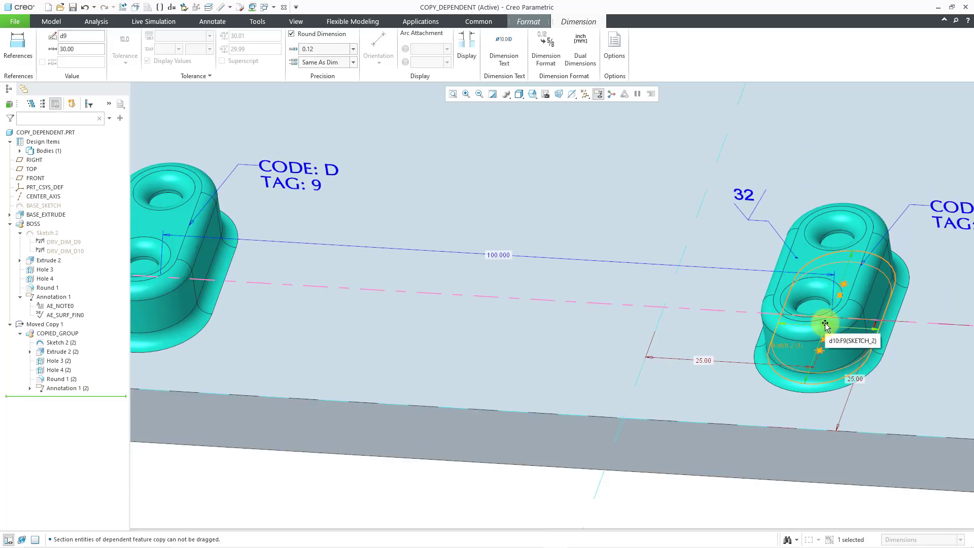
middle_click_drag(833, 322, 869, 309, "shift")
double_click(868, 311)
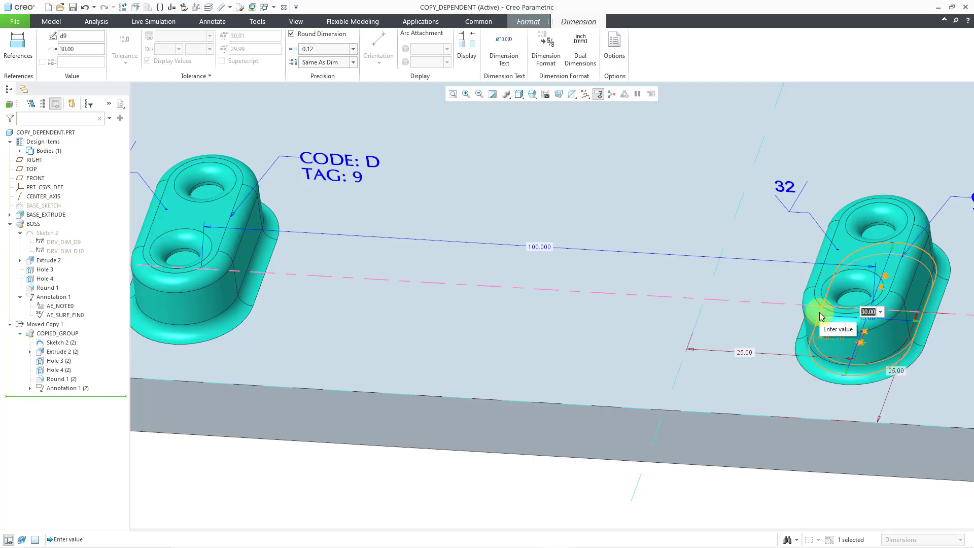
type("36")
key("Return")
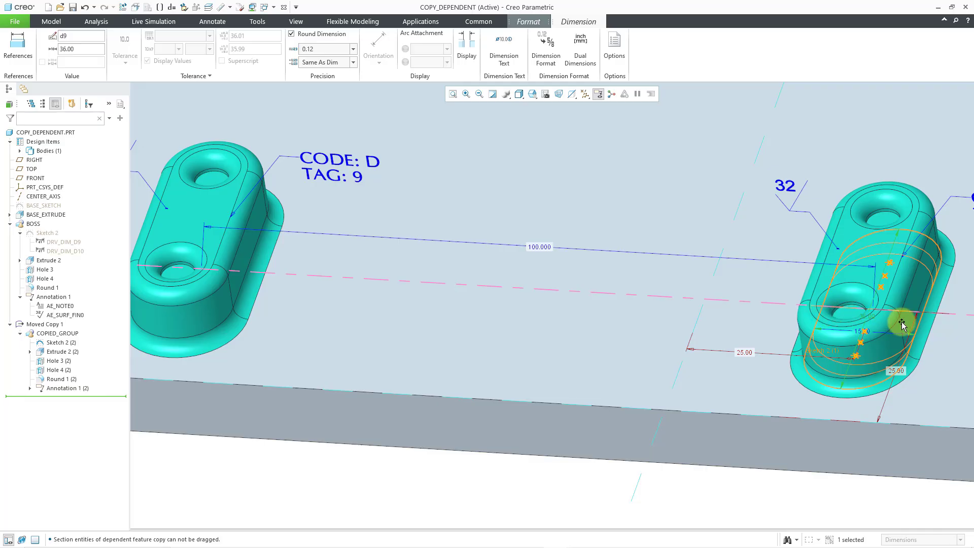
- Deselect the copied boss's length dimension and restrict selection to annotations
scroll(791, 312, "down", 2)
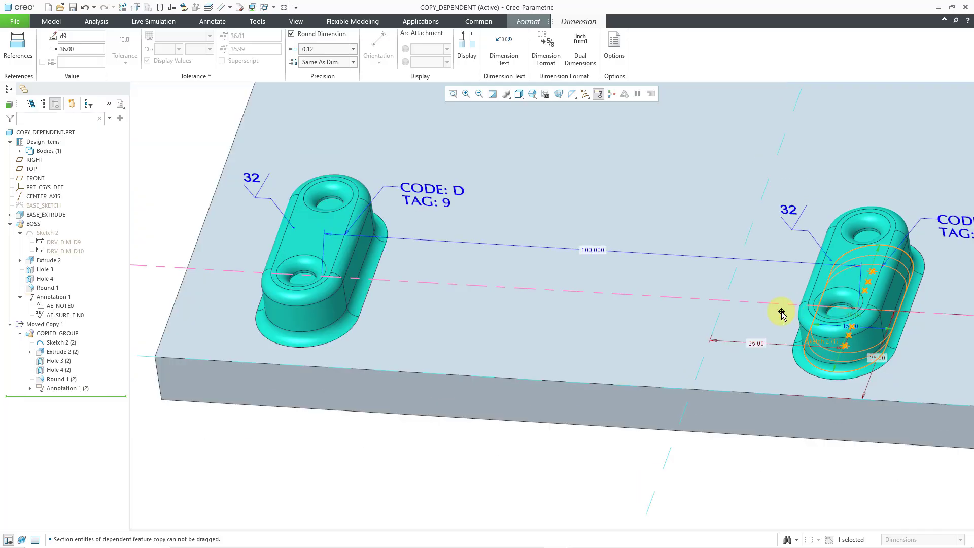
left_click(202, 122)
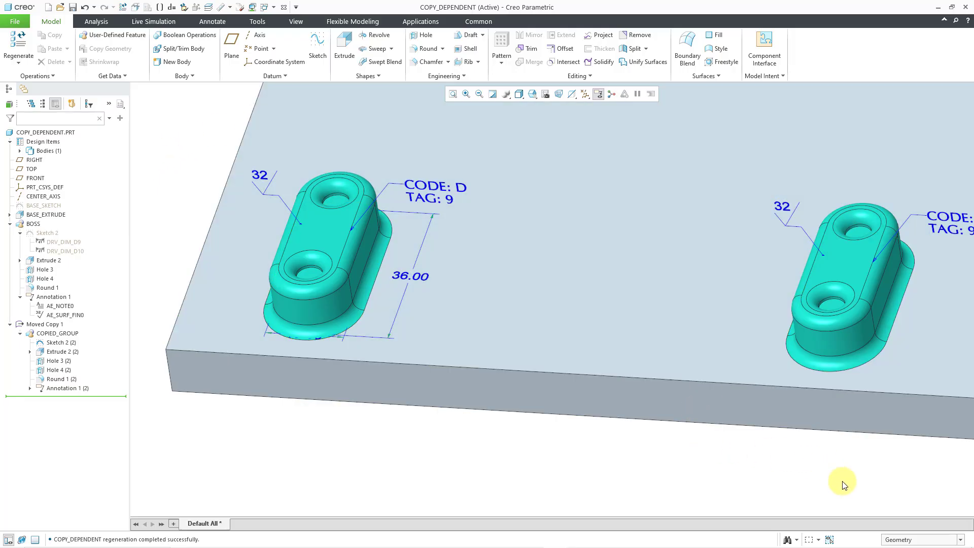
left_click(907, 540)
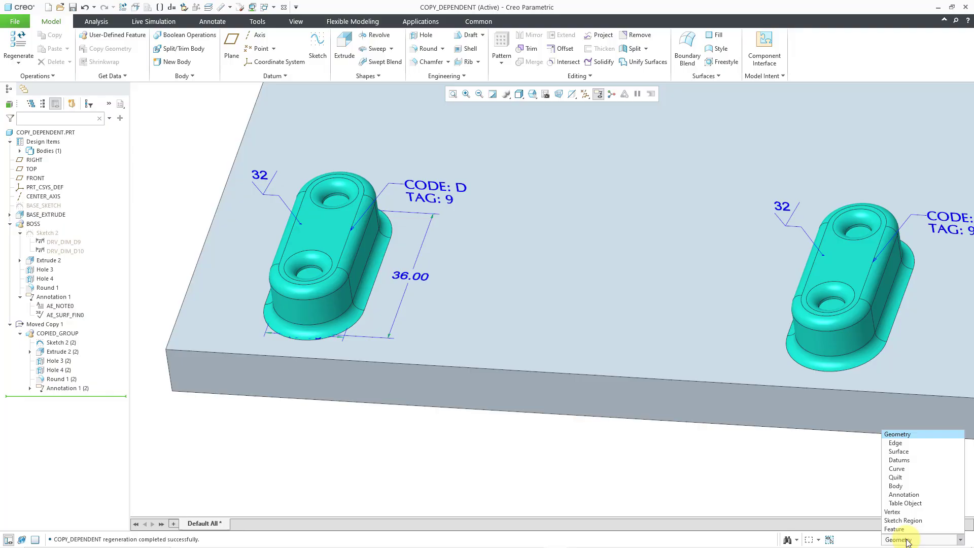
left_click(905, 496)
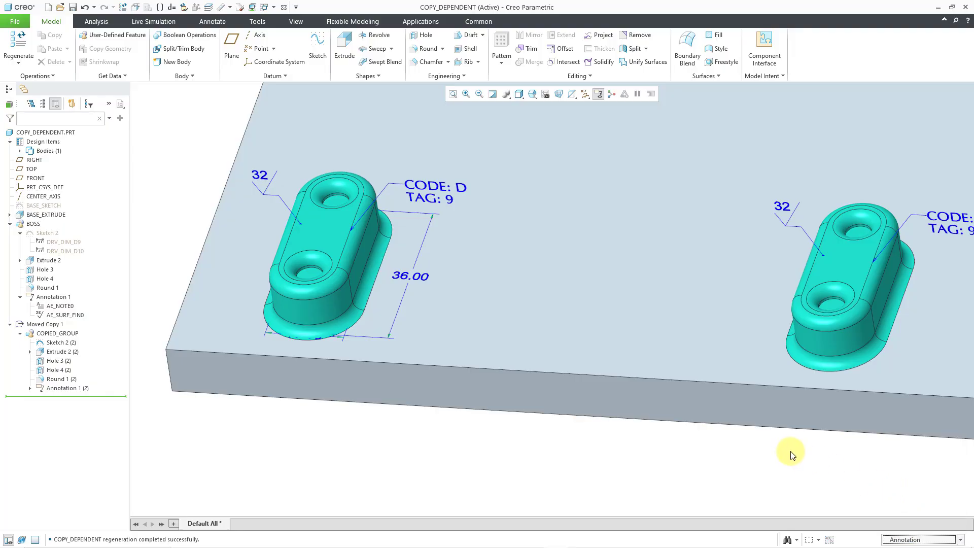
- Examine which editing commands are offered for the copied boss's surface finish symbol, leaving the symbol deselected
left_click(784, 207)
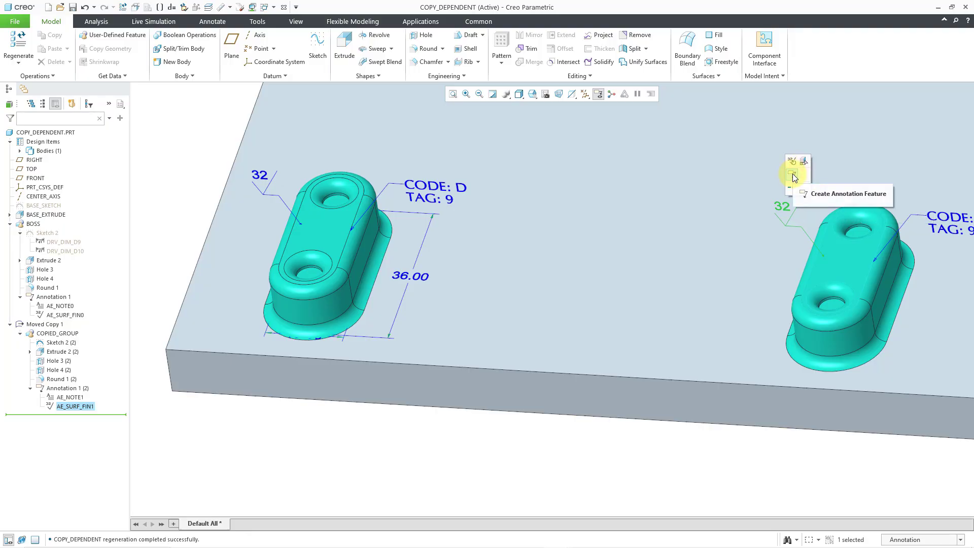
right_click(744, 265)
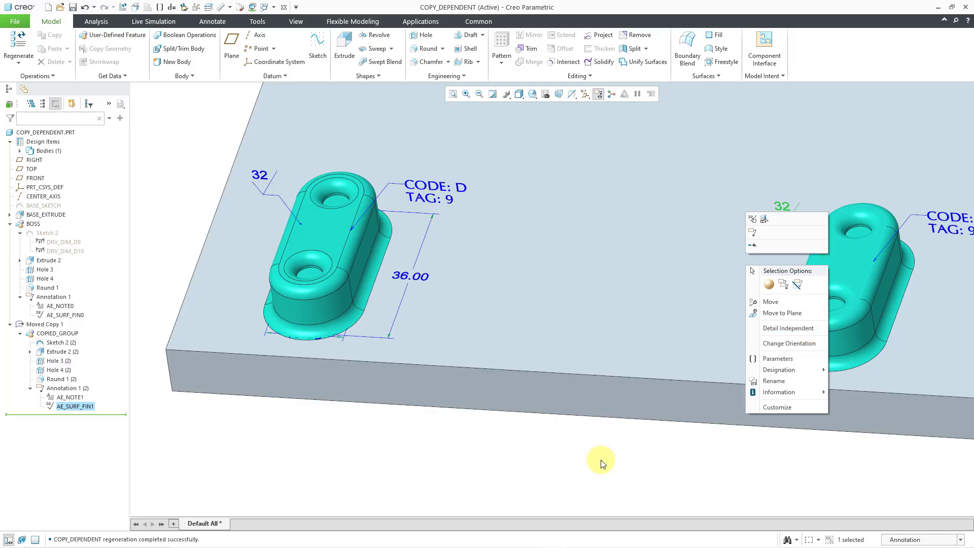
key("Escape")
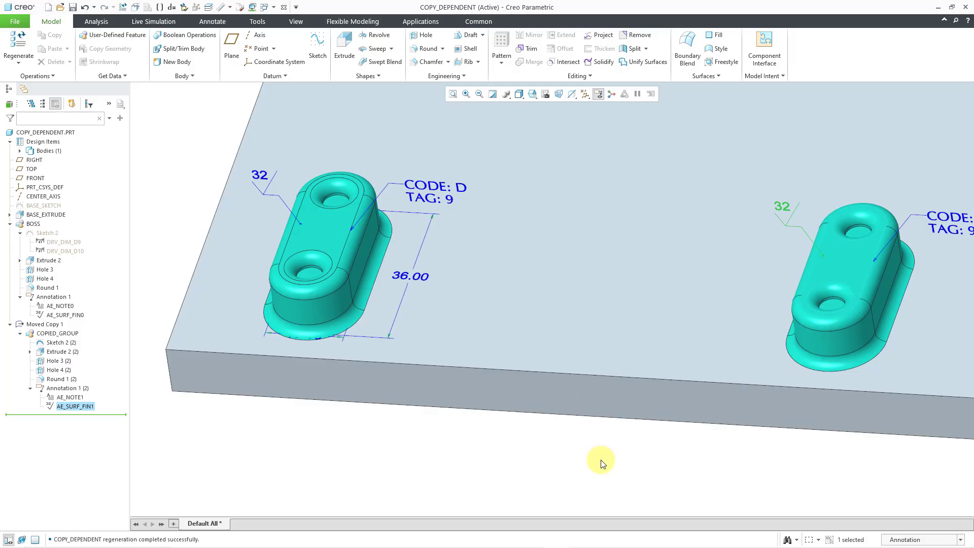
left_click(601, 463)
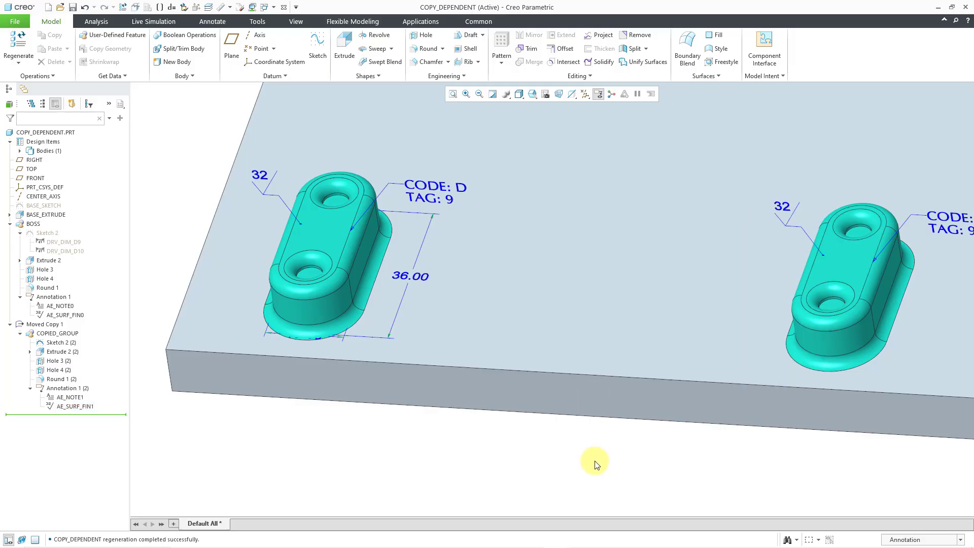
- Set the roughness height of the original boss's surface finish symbol to 63
left_click(259, 175)
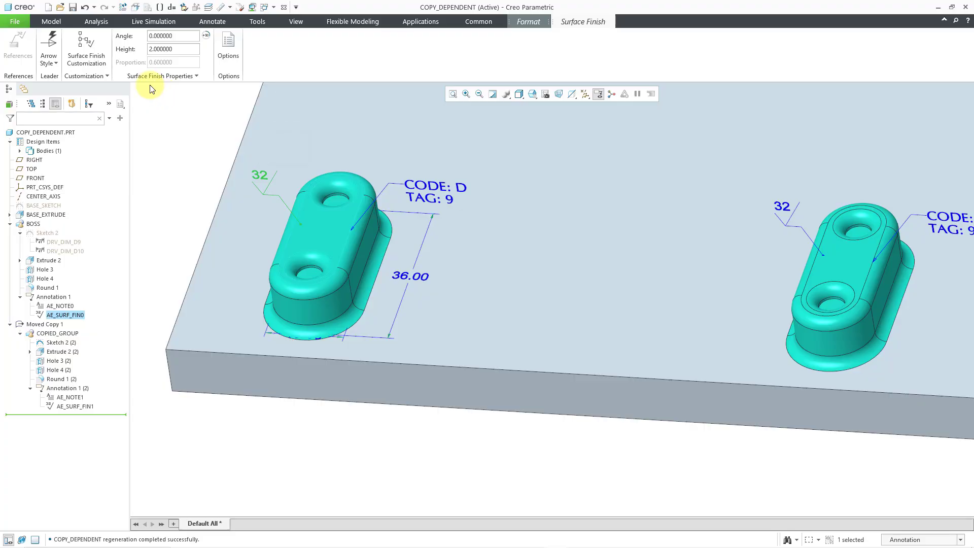
left_click(96, 61)
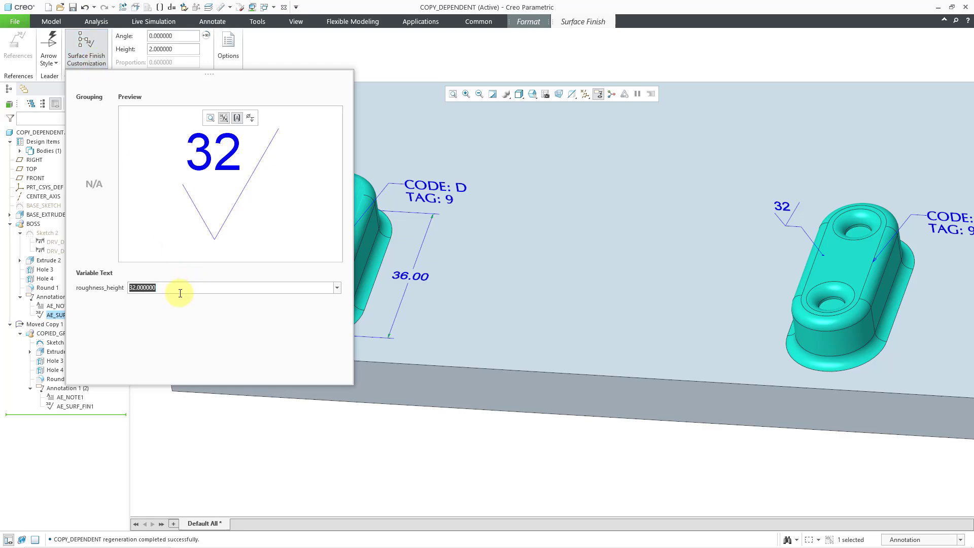
type("63")
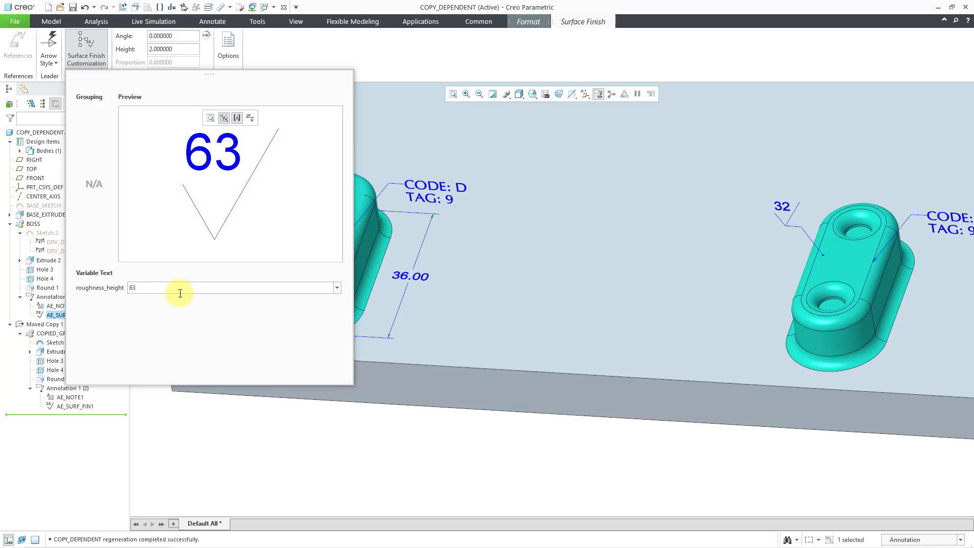
middle_click(197, 452)
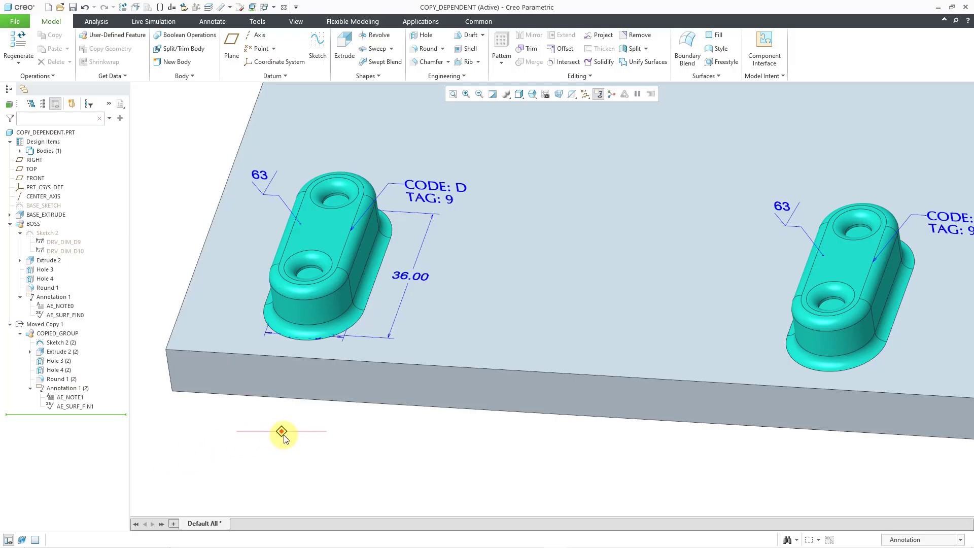
middle_click_drag(282, 433, 283, 444)
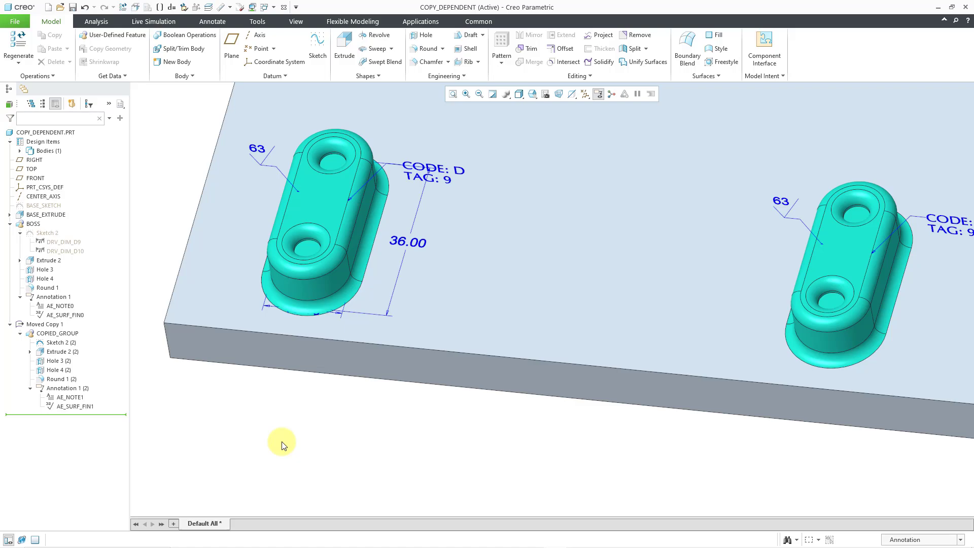
- Redefine Hole 3 (2) in the copied group with a Through All depth and dismiss the broken-dependency notice
left_click(68, 363)
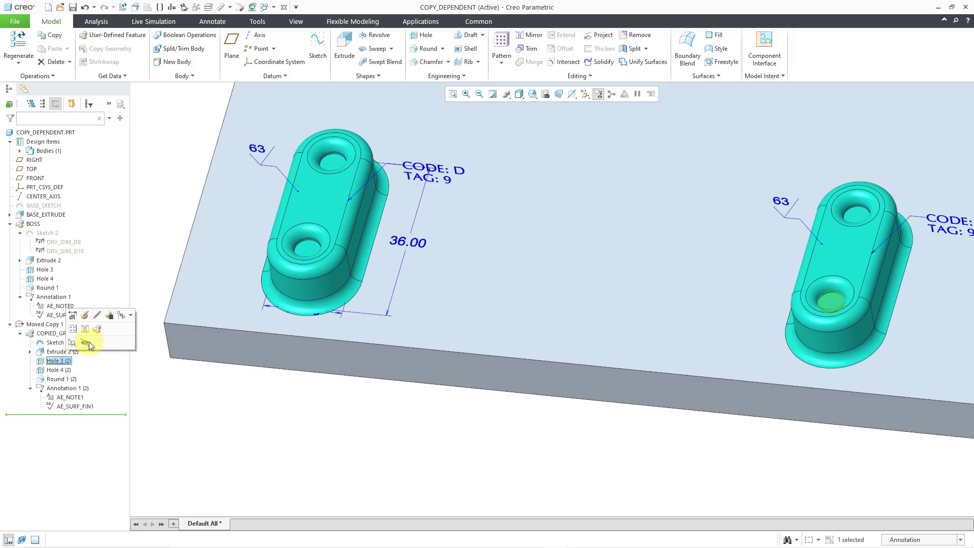
left_click(90, 316)
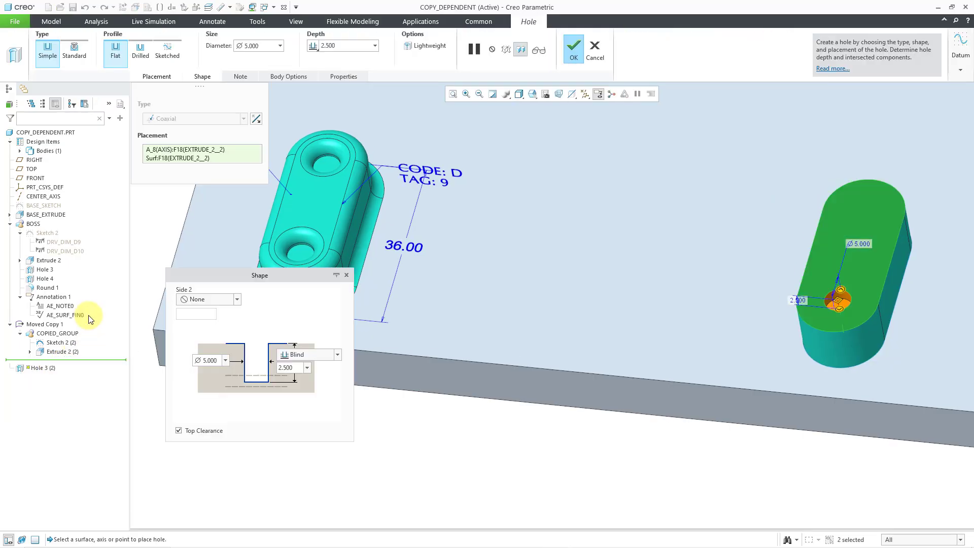
left_click(338, 354)
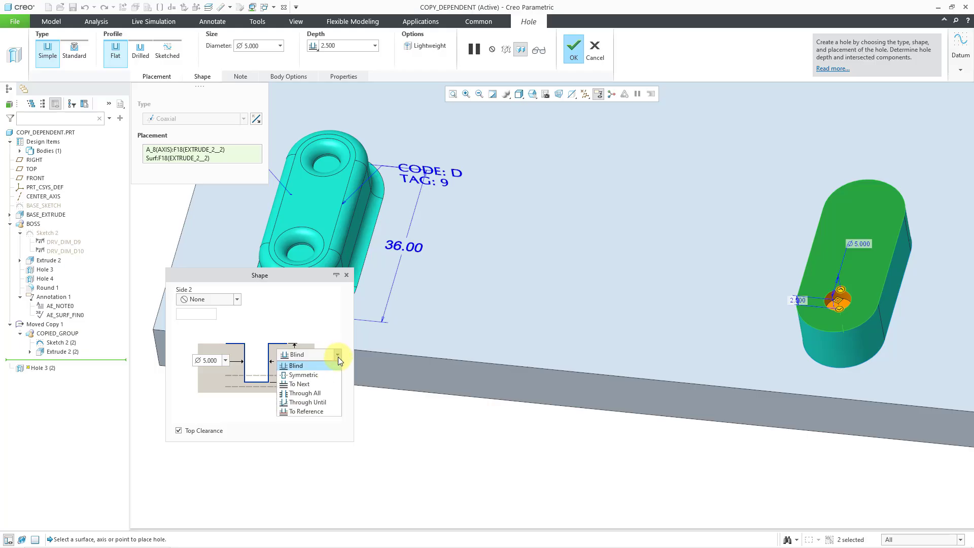
left_click(329, 392)
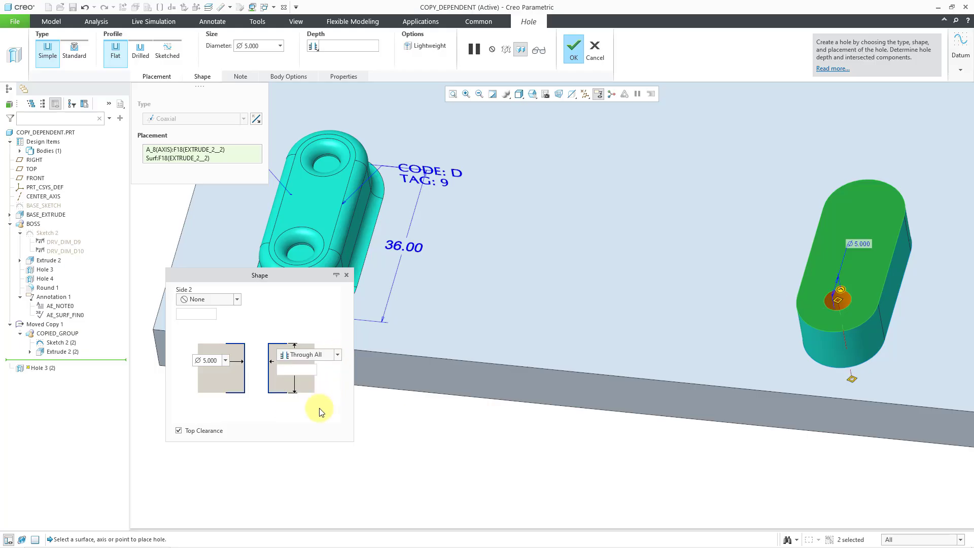
left_click(373, 436)
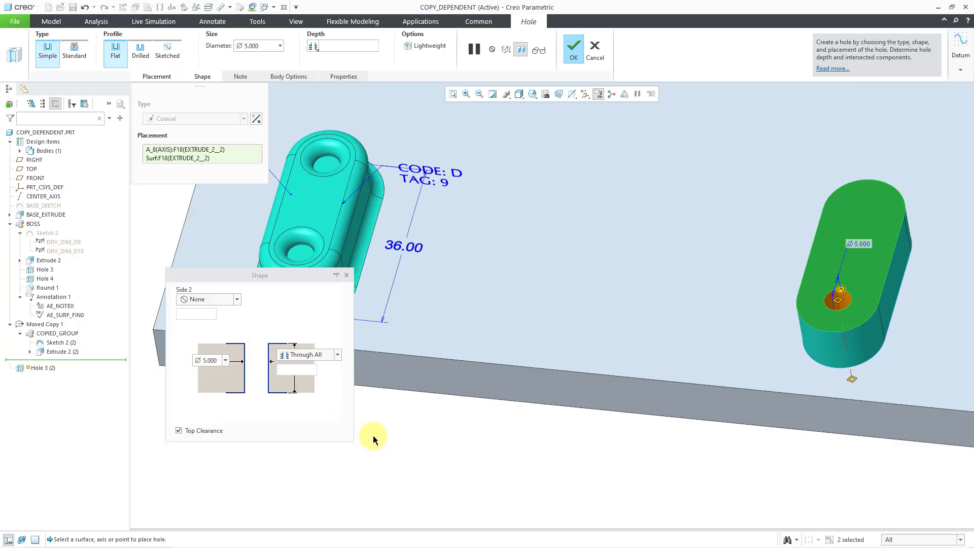
middle_click(372, 435)
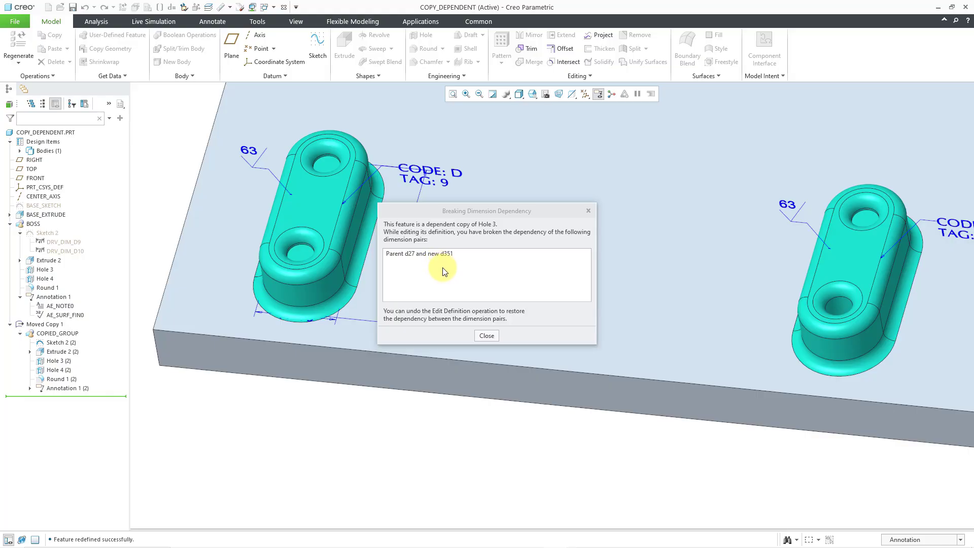
left_click(485, 335)
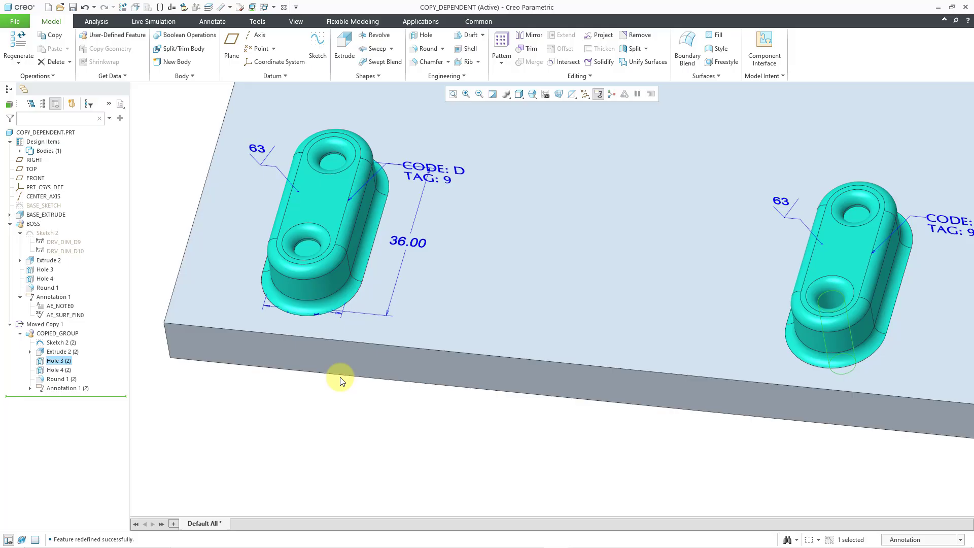
left_click(321, 437)
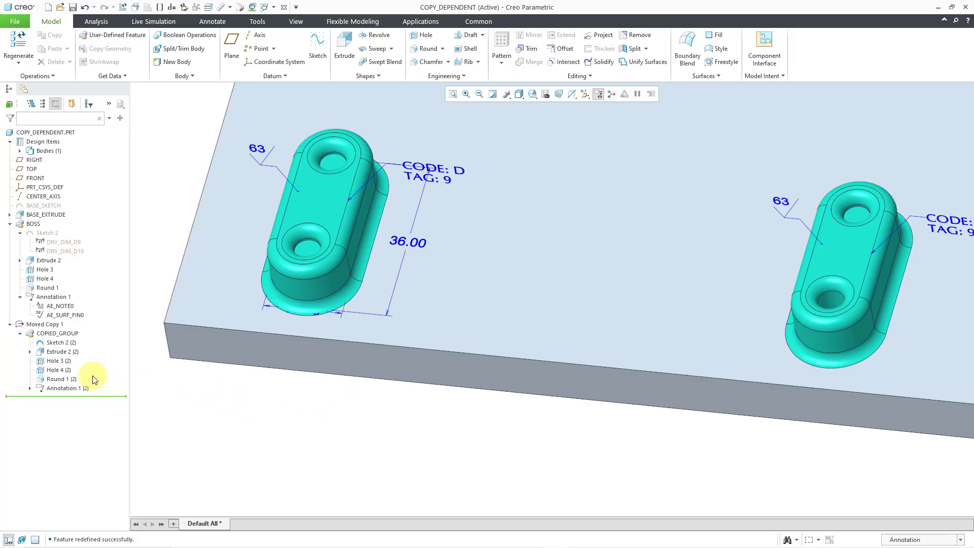
- Redefine Hole 4 (2) in the copied group to Through All and compare both bosses' holes from above
left_click(60, 371)
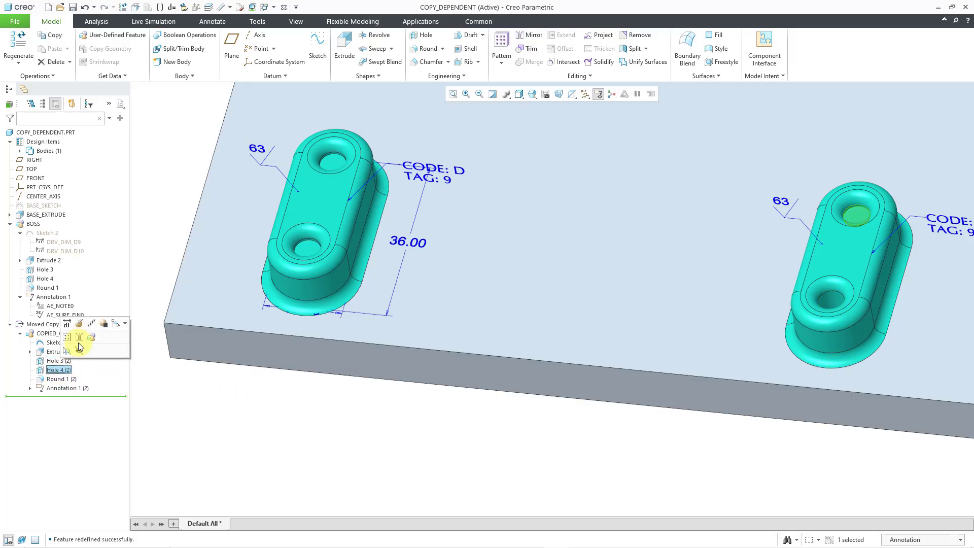
left_click(80, 326)
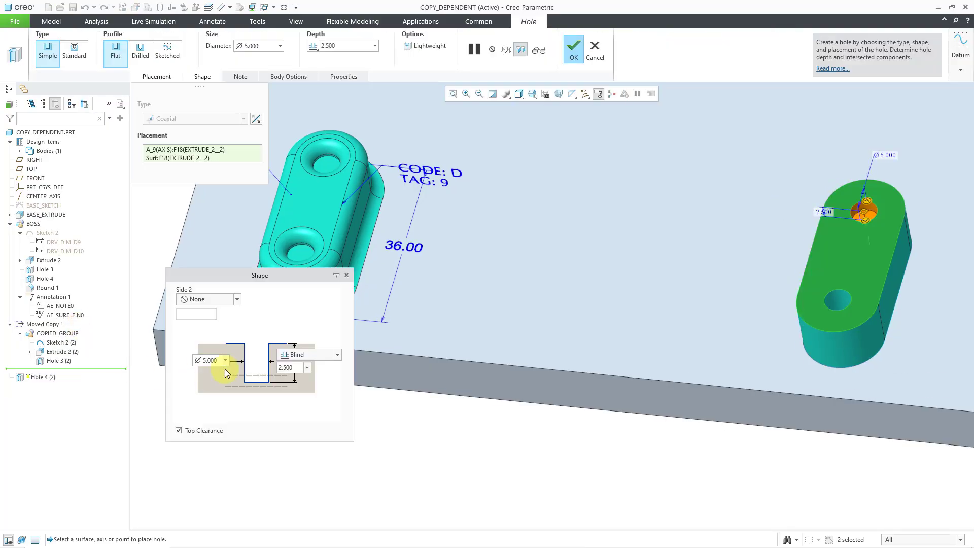
left_click(337, 354)
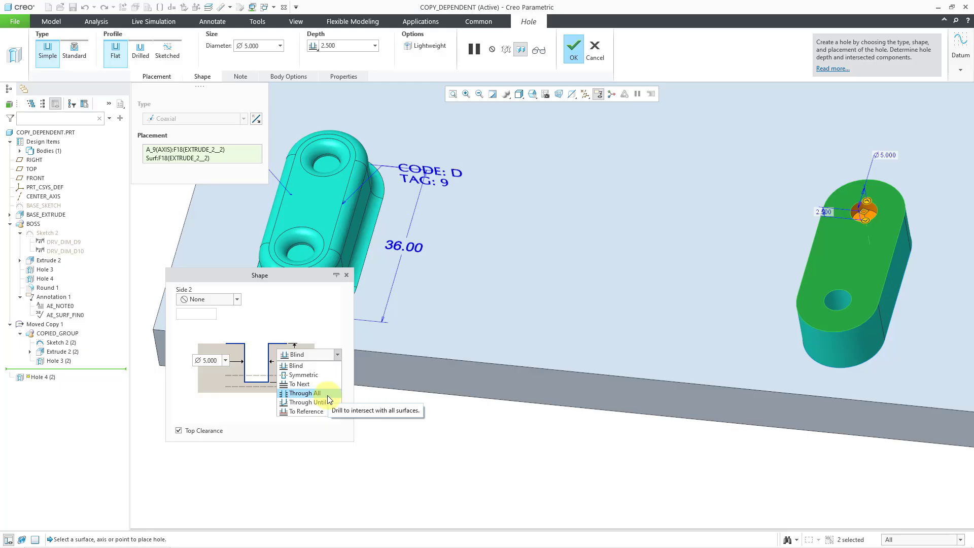
left_click(327, 394)
middle_click(403, 424)
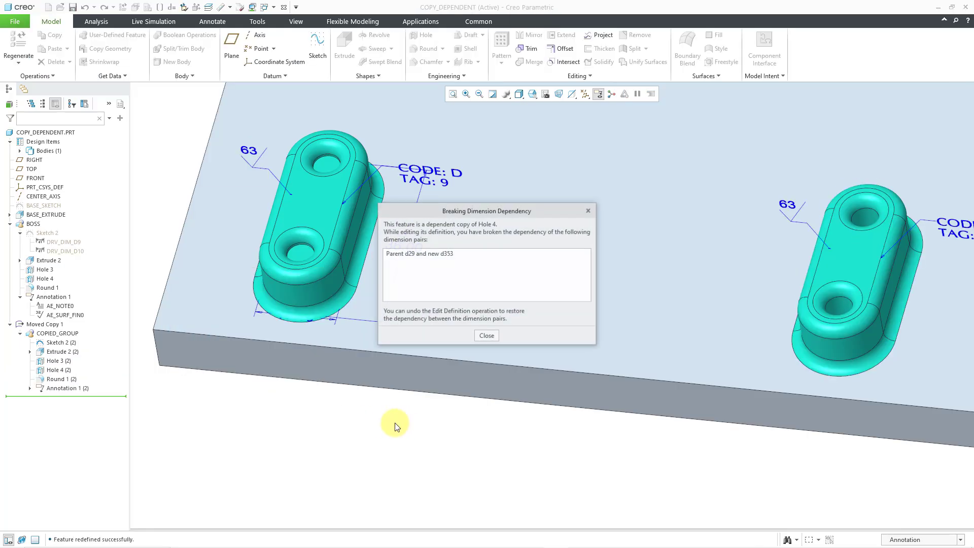
left_click(487, 335)
middle_click_drag(435, 390, 449, 444)
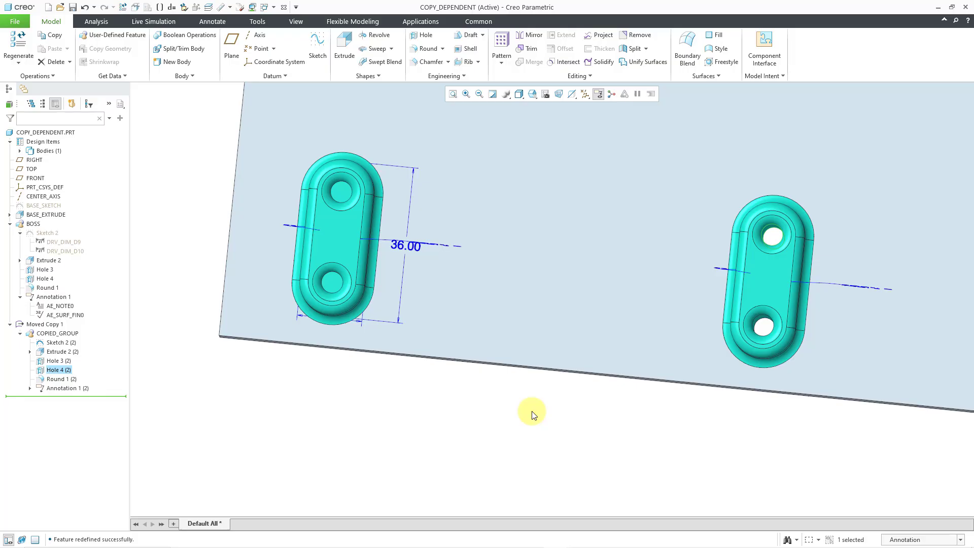
mouse_move(528, 373)
middle_mouse_down()
mouse_move(526, 315)
mouse_move(543, 304)
mouse_move(529, 305)
mouse_move(524, 319)
middle_mouse_up()
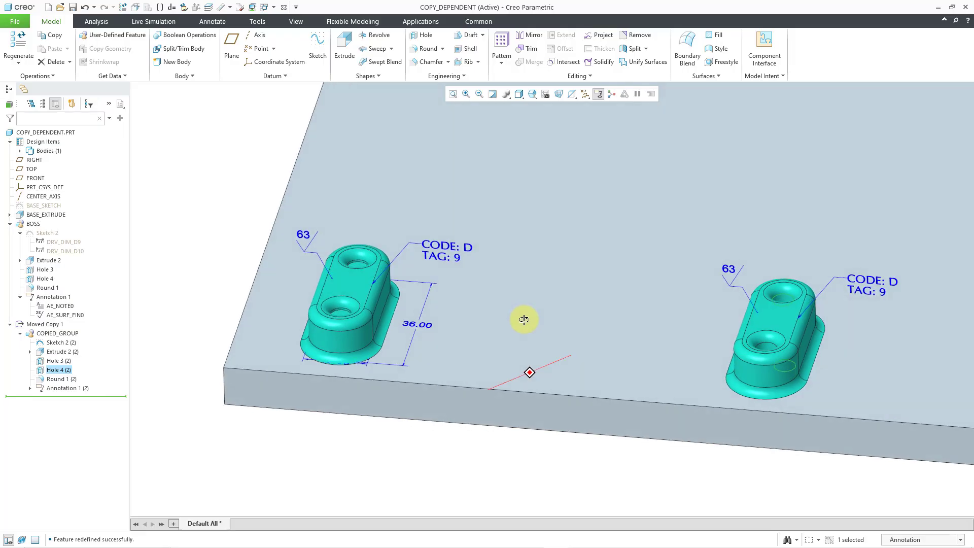
left_click(163, 293)
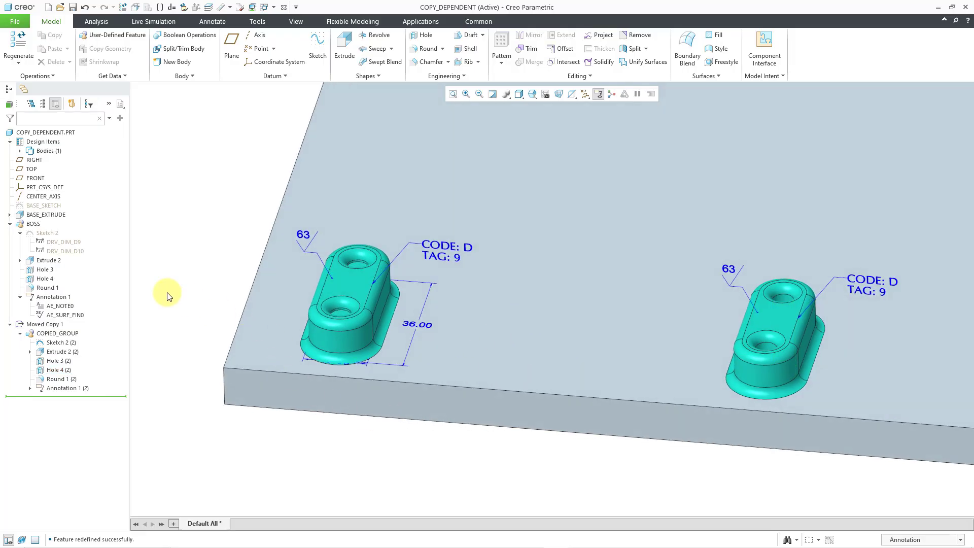
- Review the feature parameters of the original BOSS group without changing them
left_click(36, 224)
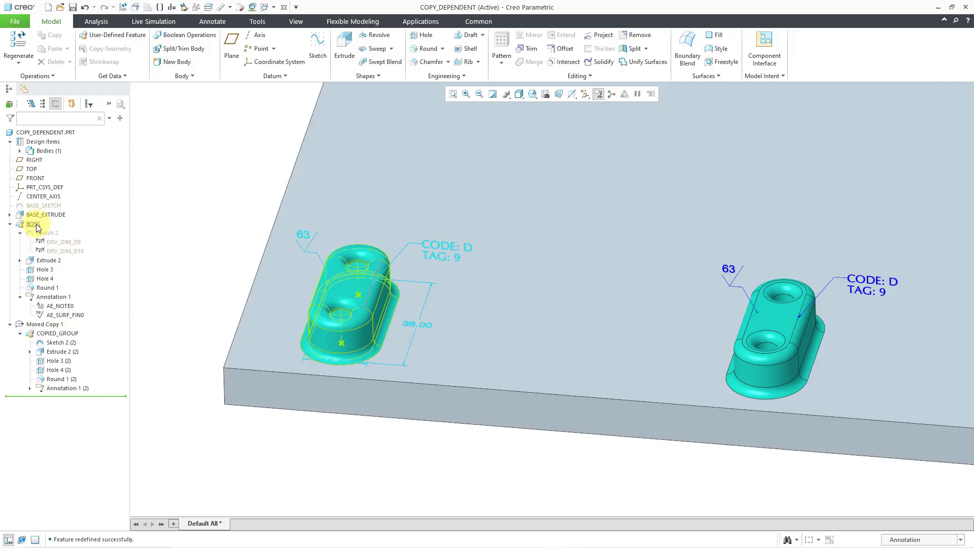
right_click(37, 228)
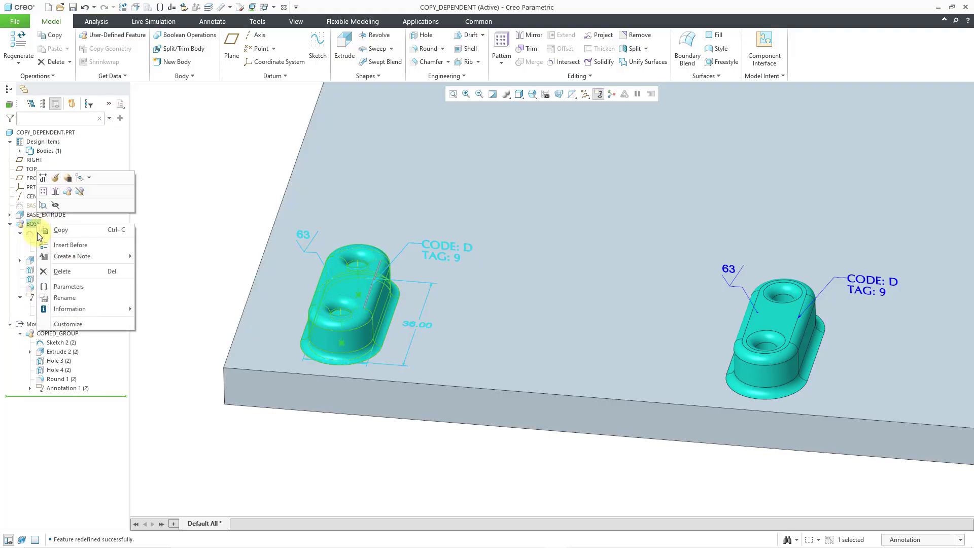
left_click(63, 287)
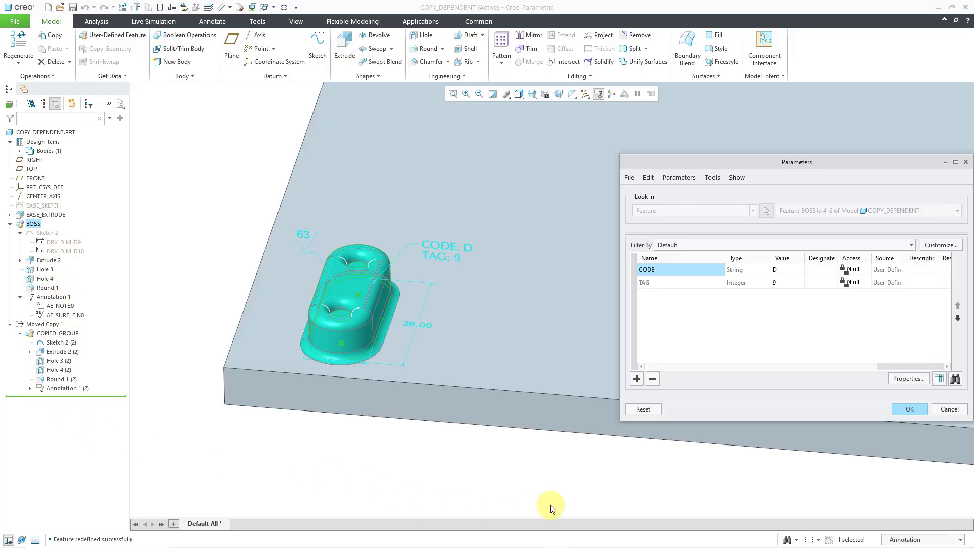
left_click(946, 409)
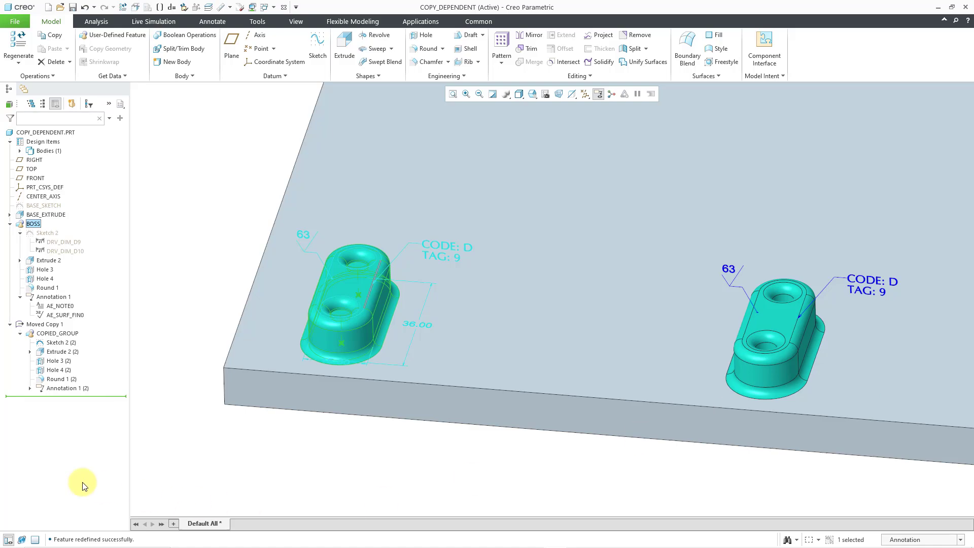
- Set the copied group's feature parameters CODE to E and TAG to 5
left_click(67, 333)
right_click(69, 340)
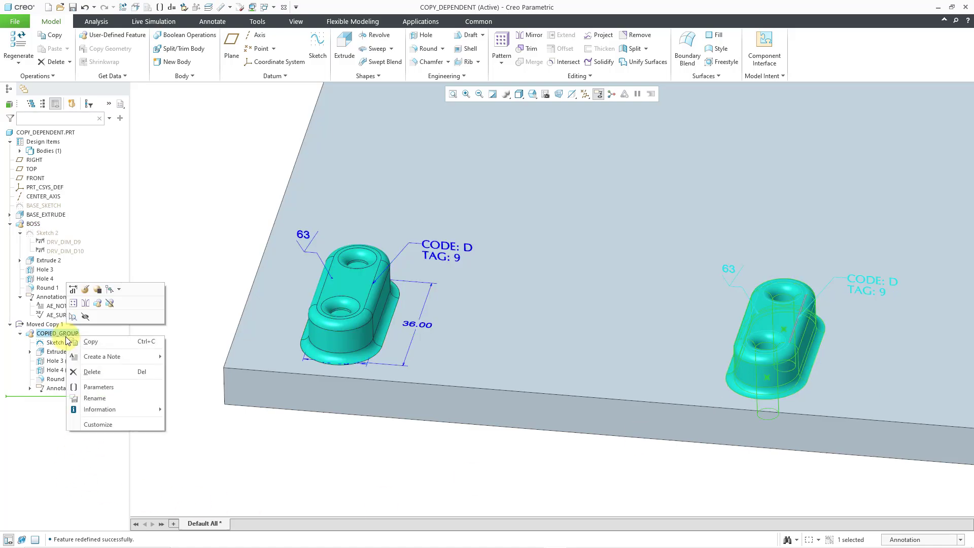
left_click(95, 387)
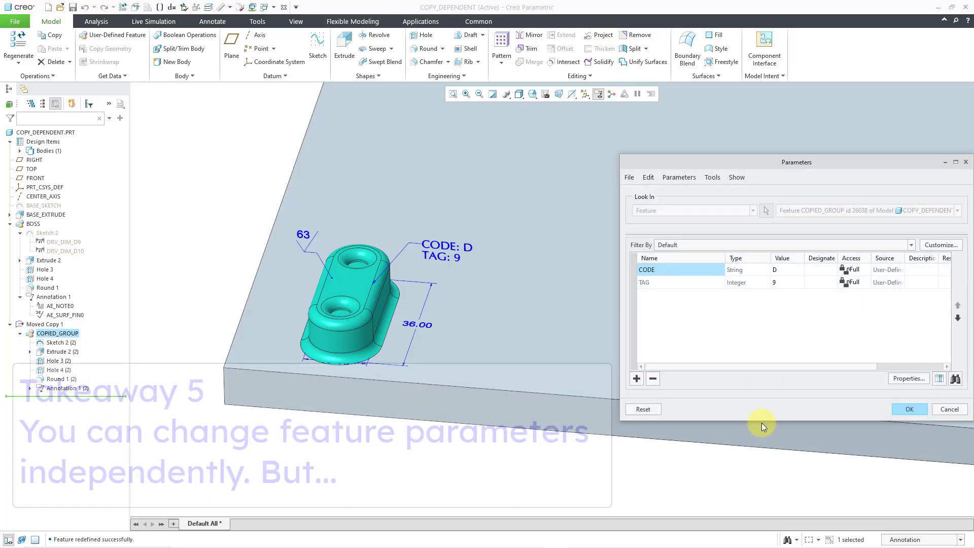
left_click(783, 269)
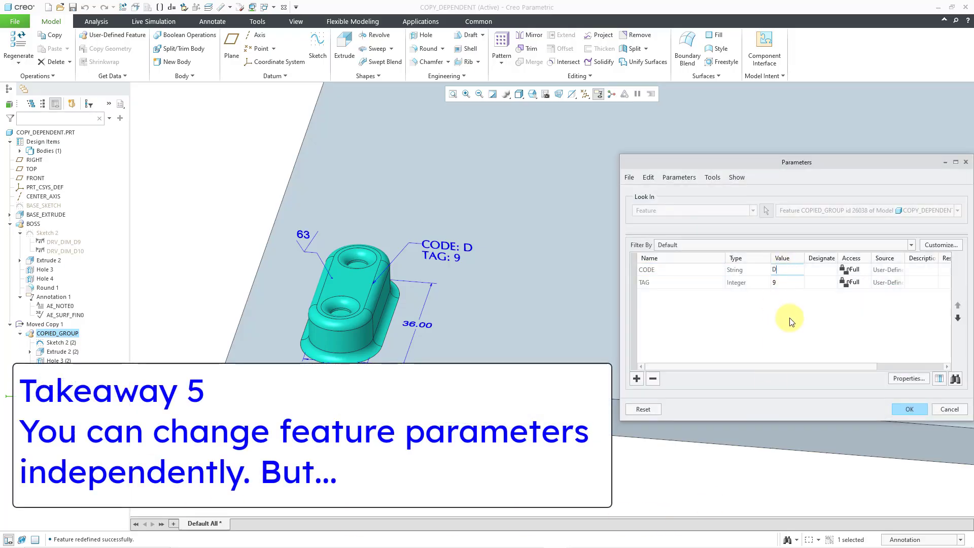
double_click(794, 270)
type("E")
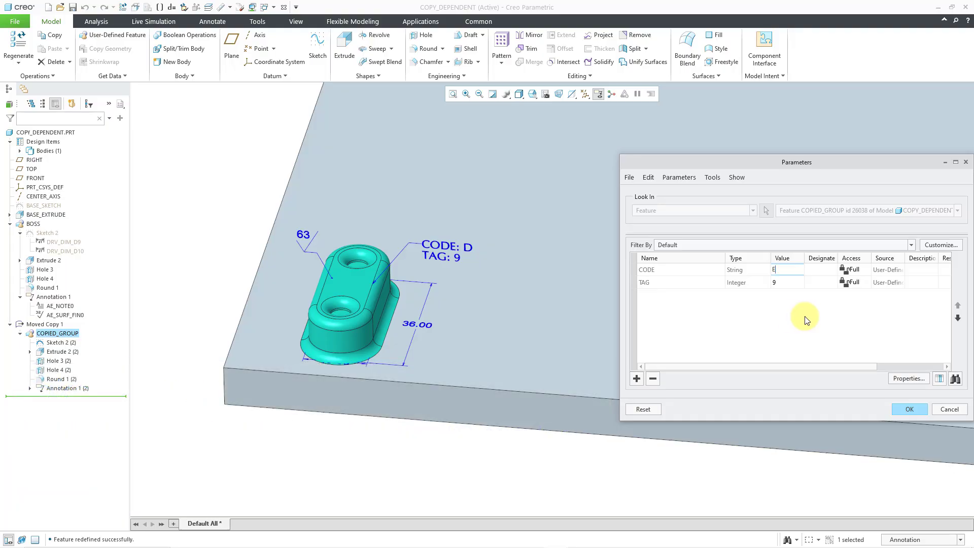
double_click(785, 283)
type("5")
left_click(907, 410)
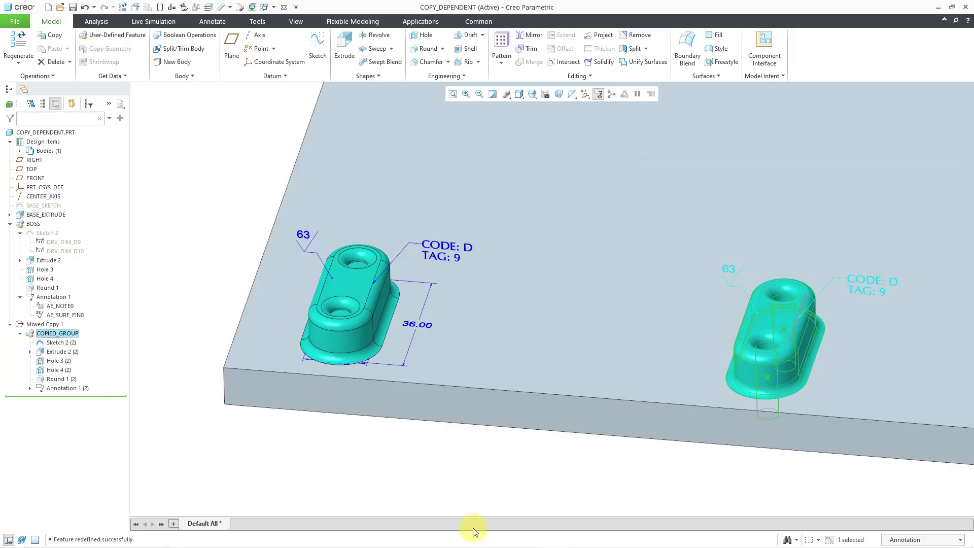
left_click(549, 484)
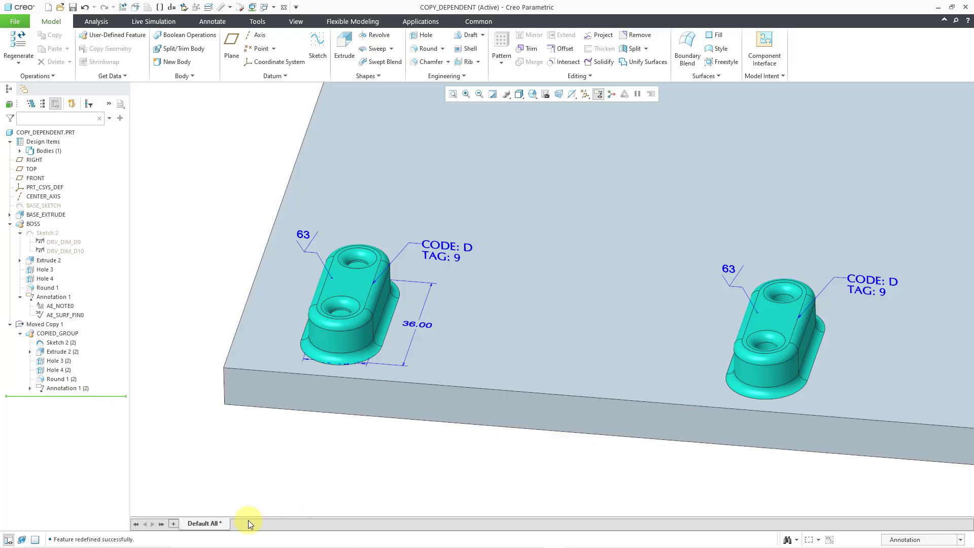
- Examine the copied group's note and surface finish annotations and the commands available for them, such as Detail Independent, without applying any
left_click(30, 388)
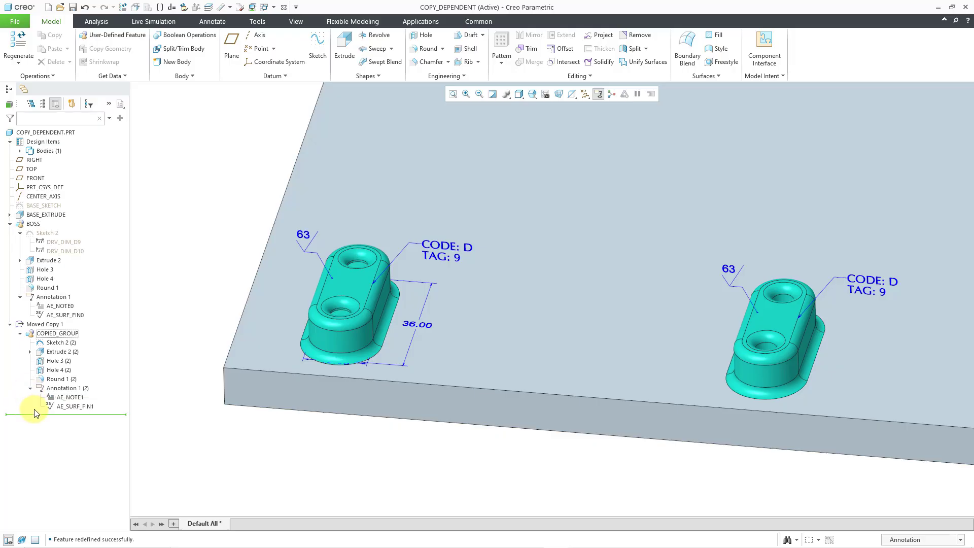
left_click(67, 398)
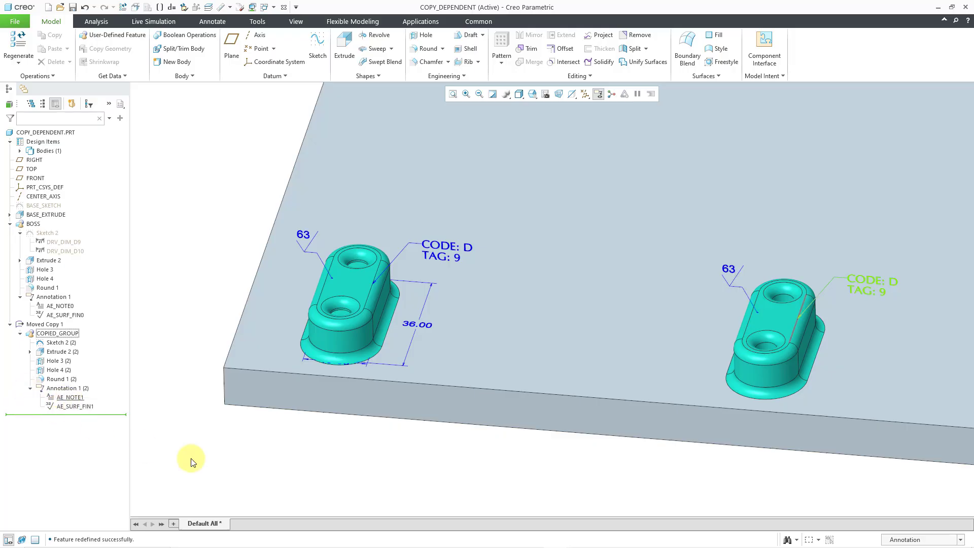
left_click(253, 447)
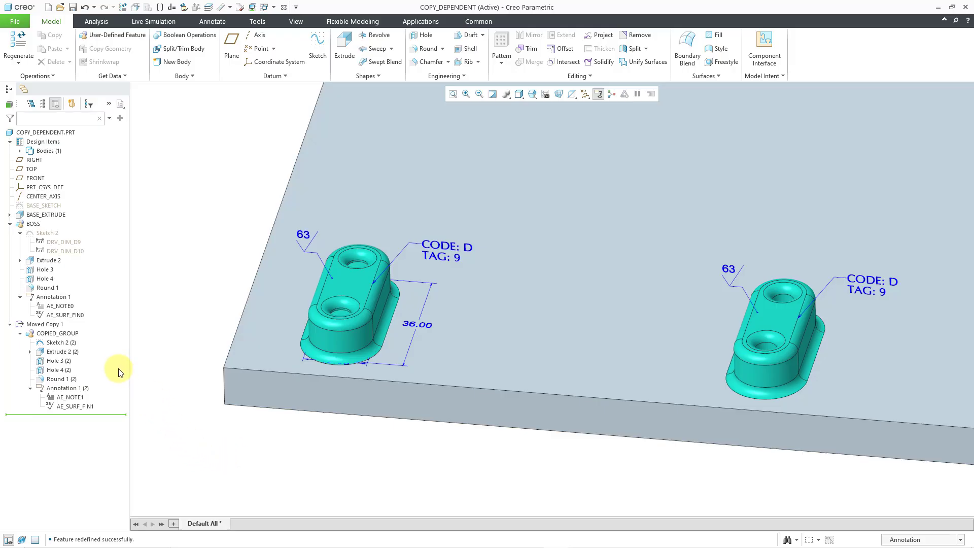
left_click(61, 334)
right_click(64, 335)
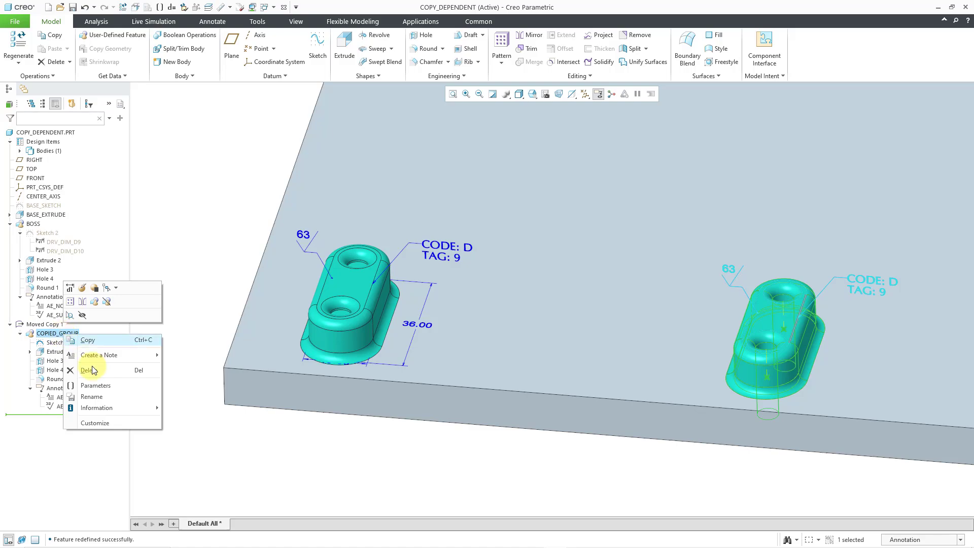
left_click(187, 446)
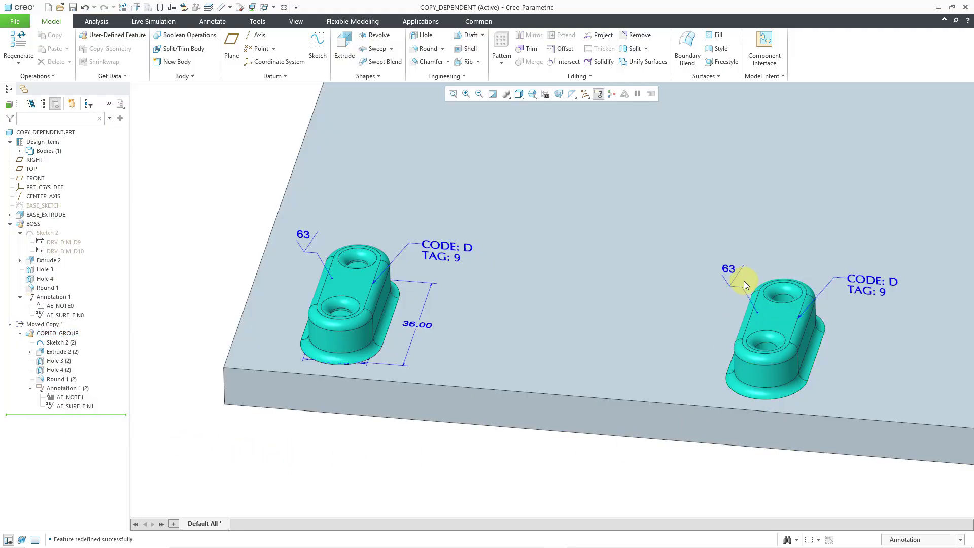
left_click(727, 269)
right_click(727, 269)
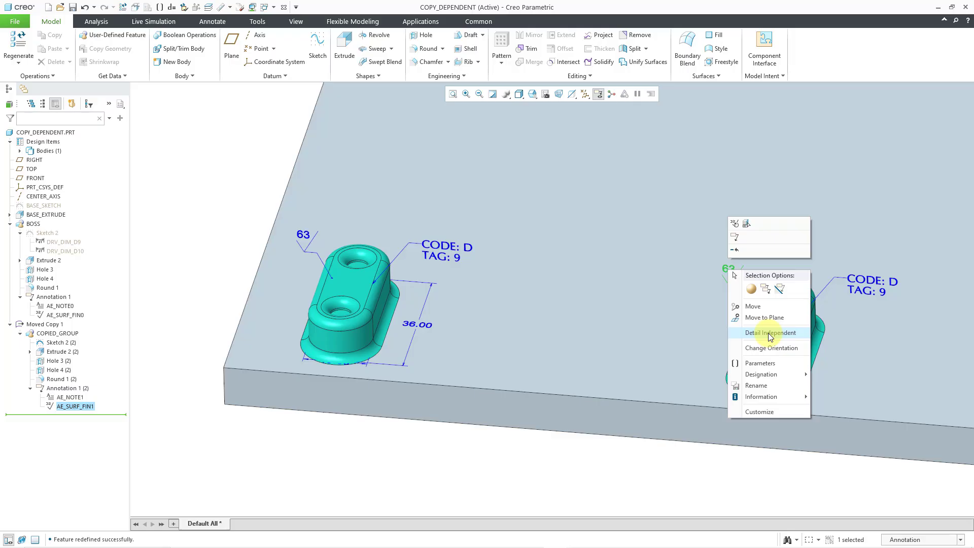
left_click(623, 476)
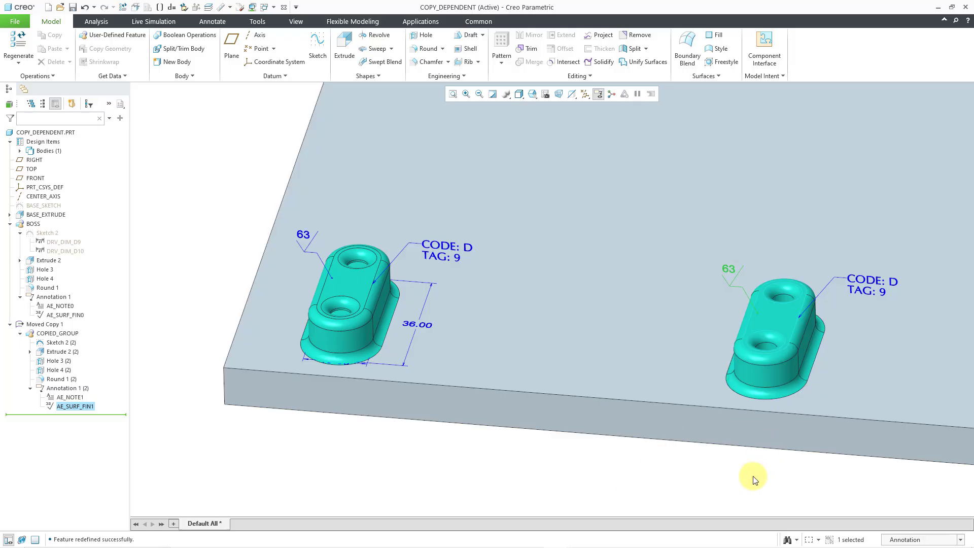
left_click(855, 292)
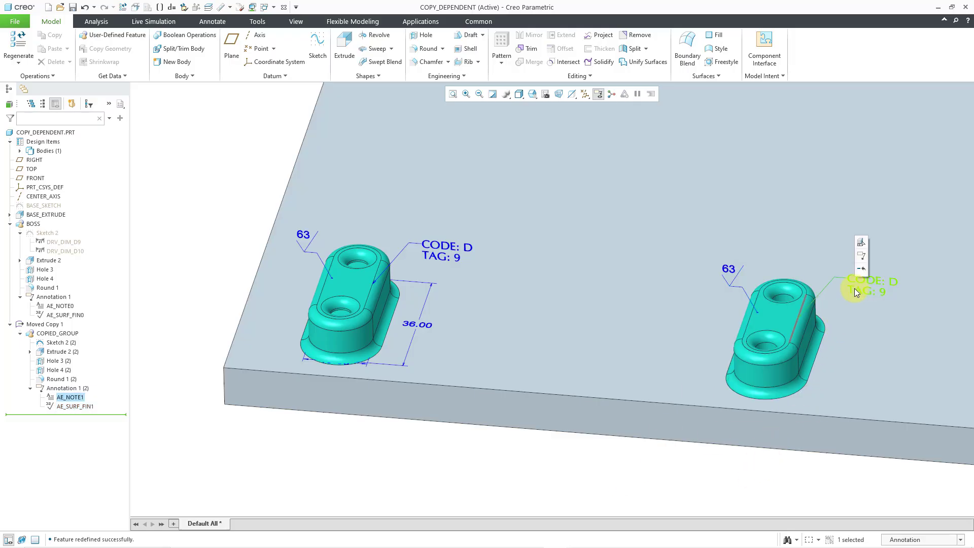
right_click(854, 288)
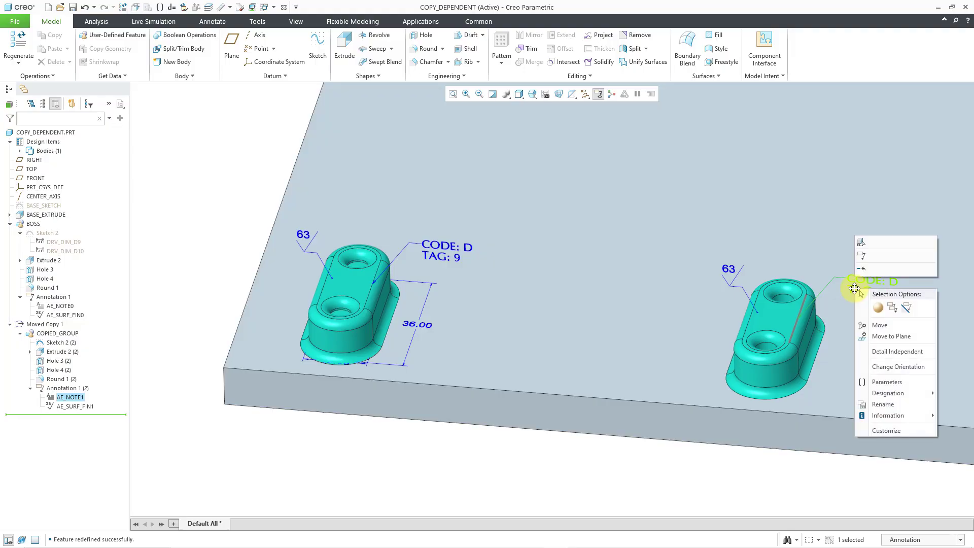
left_click(646, 453)
left_click(644, 453)
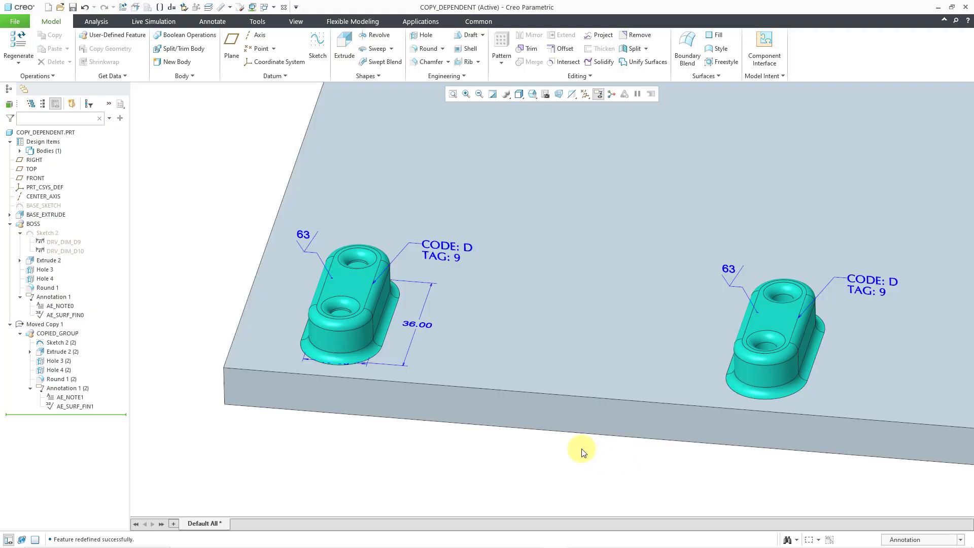
- Copy the original BOSS group and paste it special as fully dependent with options to vary, with move/rotate transformations applied
scroll(570, 457, "up", 2)
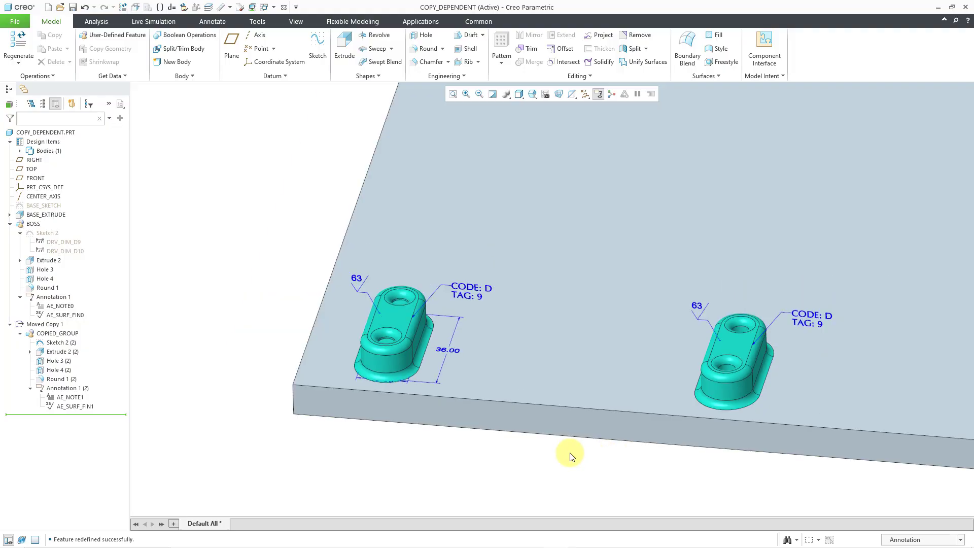
middle_click_drag(559, 453, 496, 476, "shift")
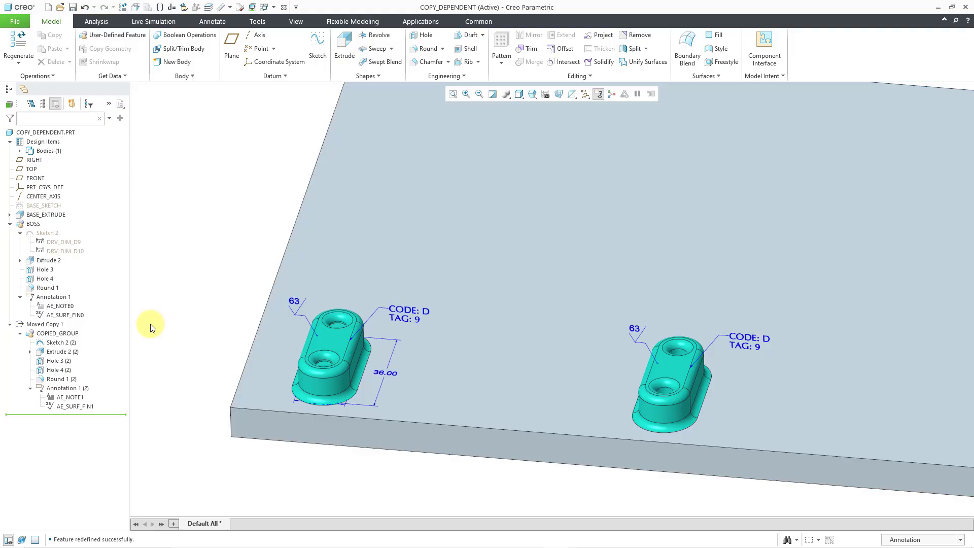
left_click(33, 225)
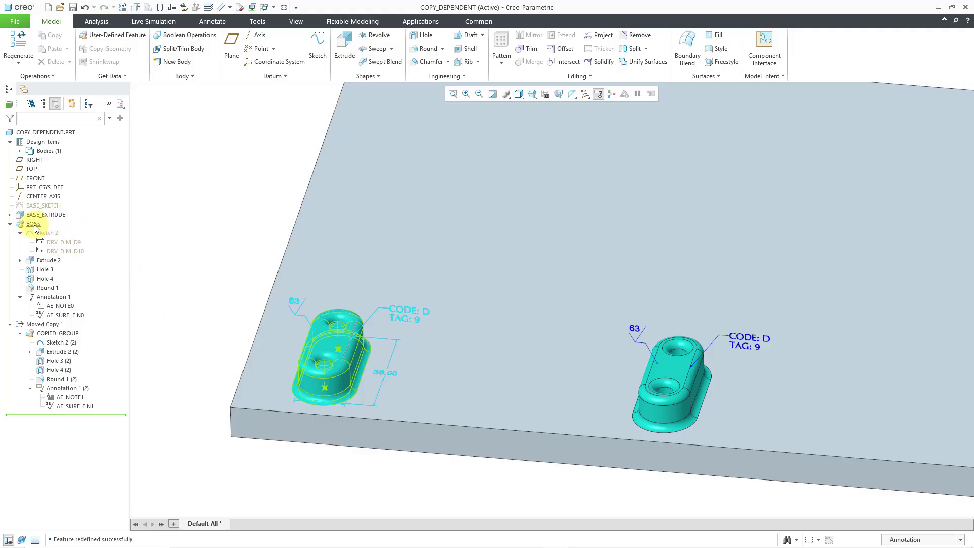
left_click(34, 225)
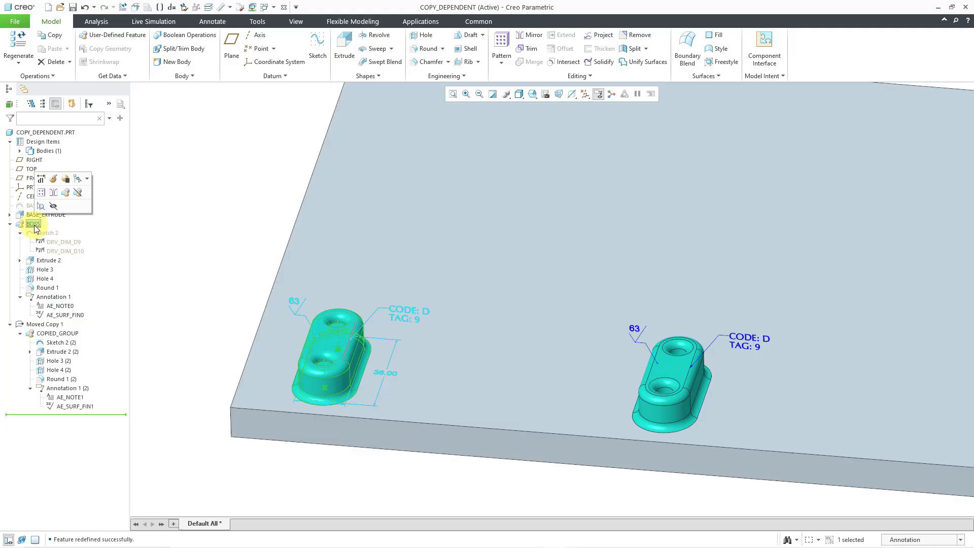
right_click(35, 229)
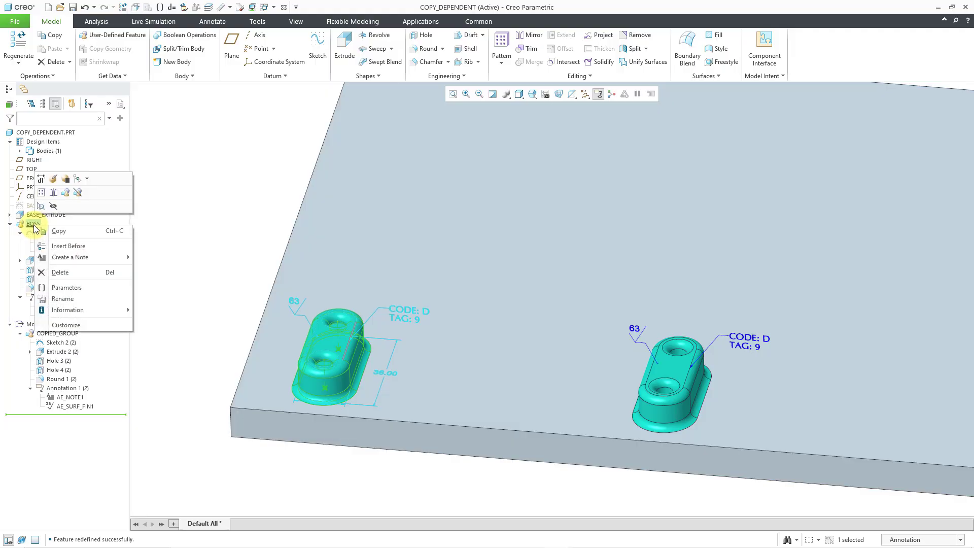
left_click(69, 231)
right_click(172, 201)
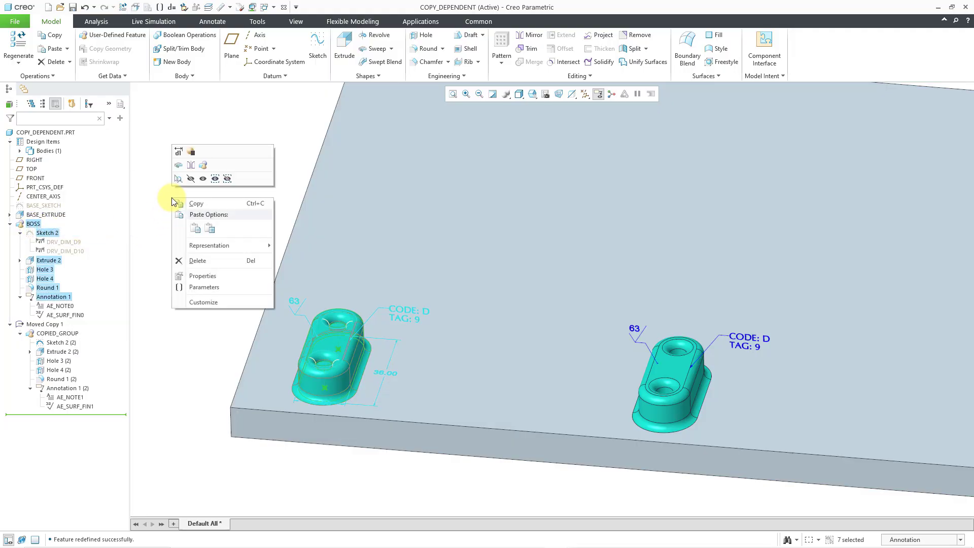
left_click(210, 230)
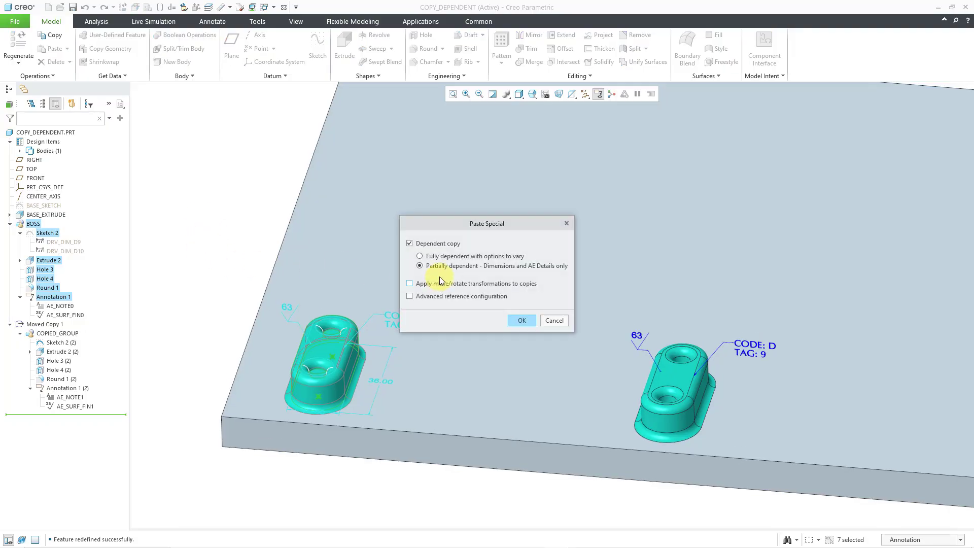
left_click(425, 256)
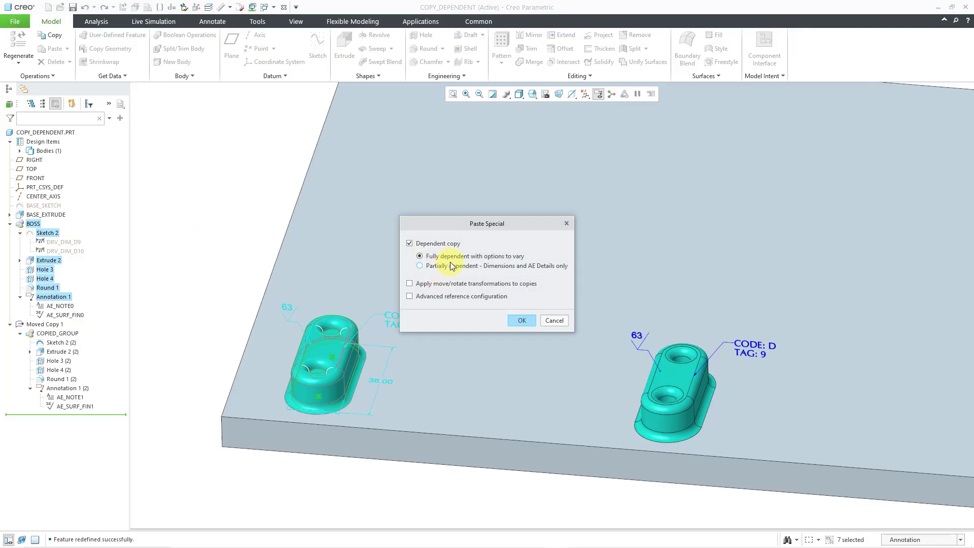
left_click(409, 284)
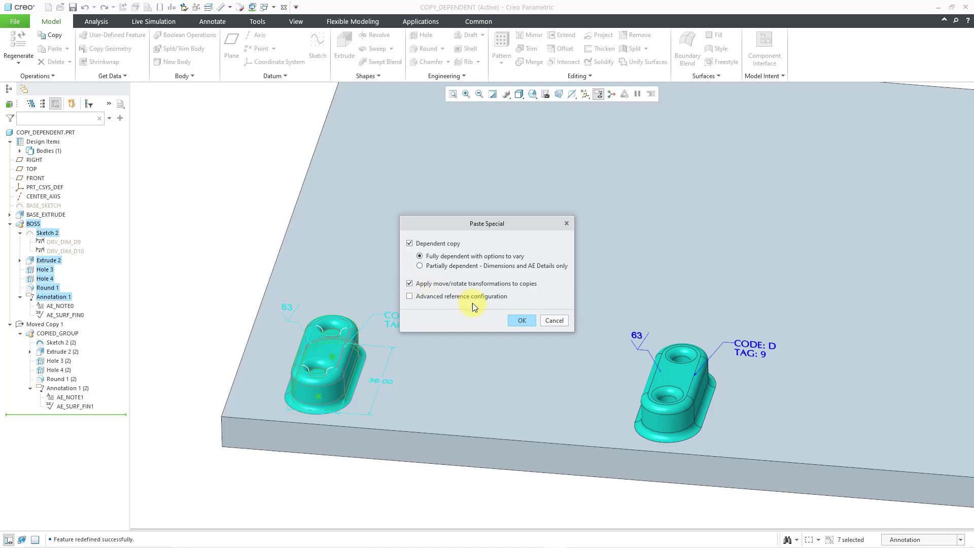
left_click(521, 321)
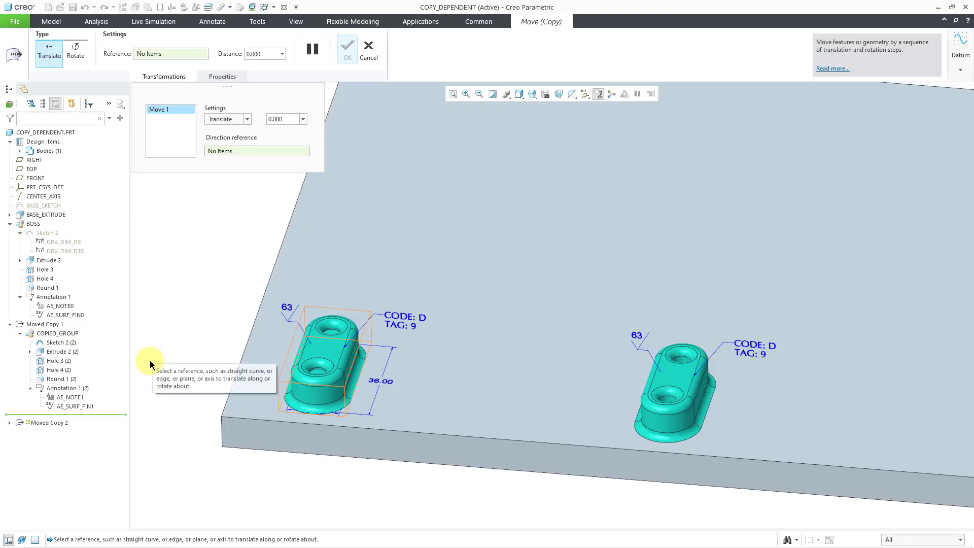
- Translate the new boss copy 50 along the base plate's long front edge
left_click(471, 437)
left_click_drag(328, 364, 550, 333)
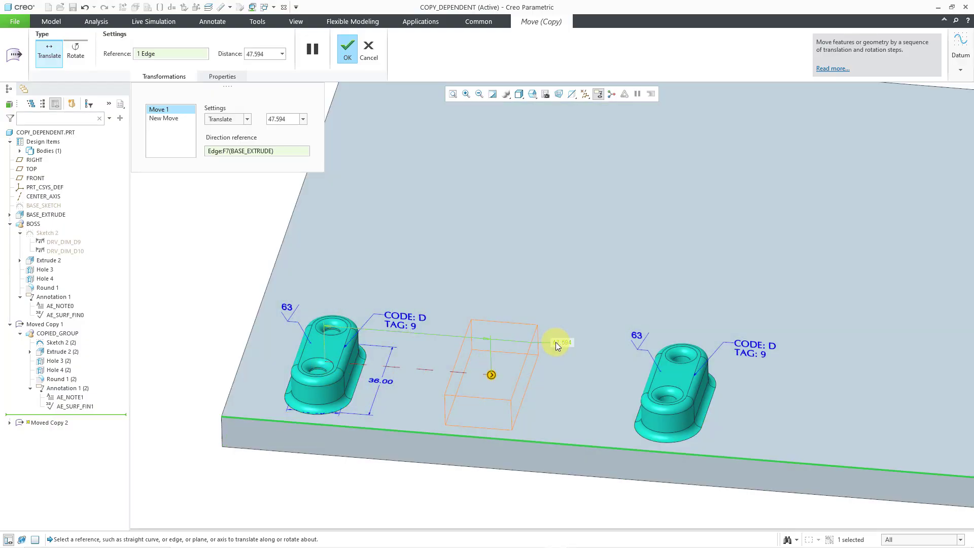
double_click(556, 342)
type("5")
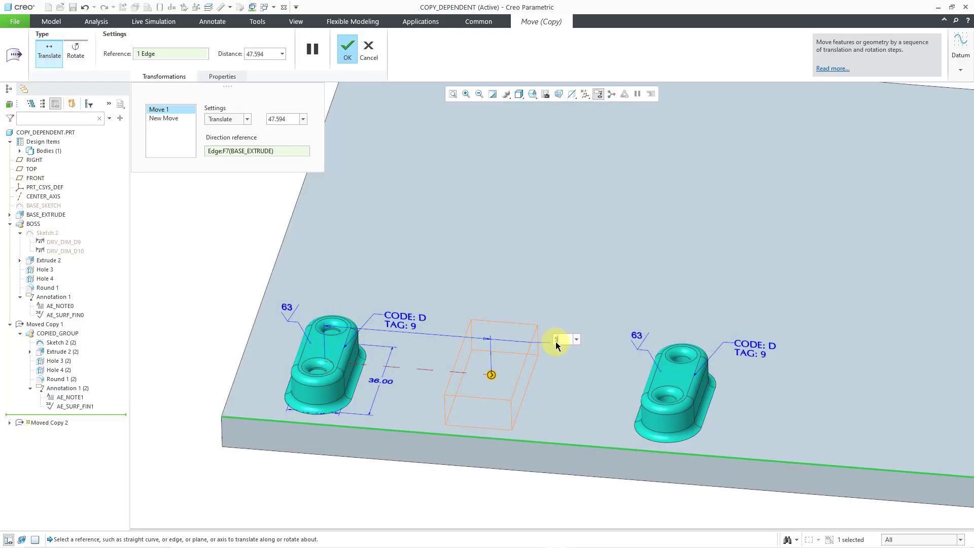
type("0")
key("Return")
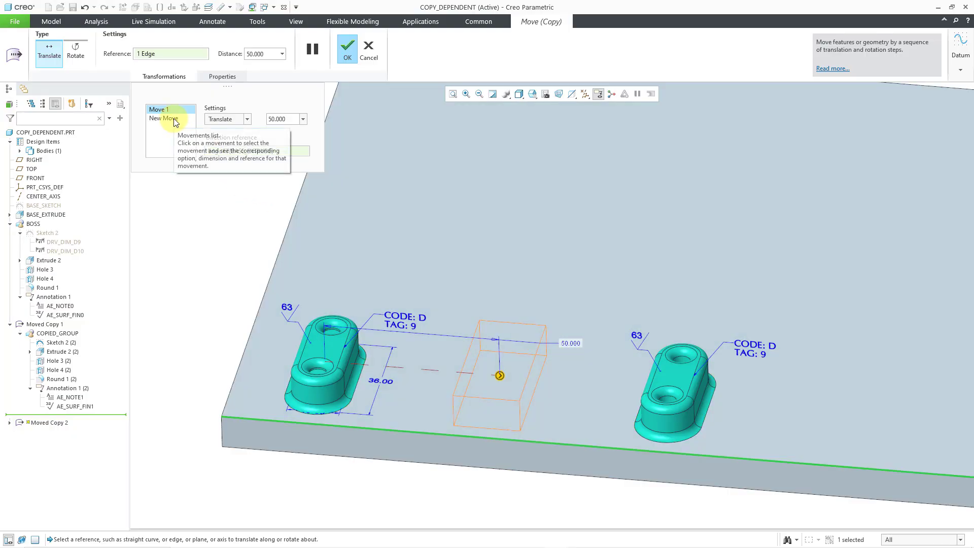
- Add a second translation of 50 along the base plate's side edge and complete the moved copy
left_click(163, 118)
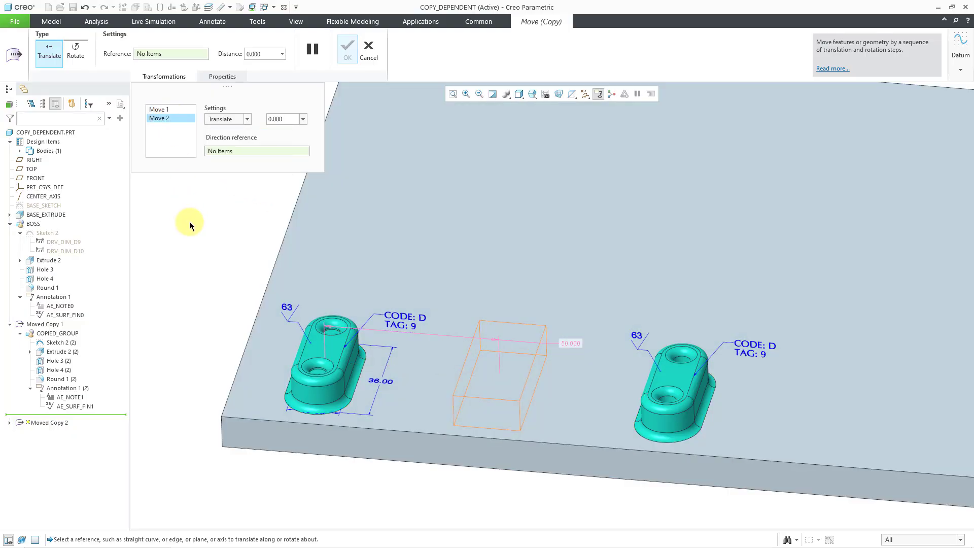
left_click(277, 264)
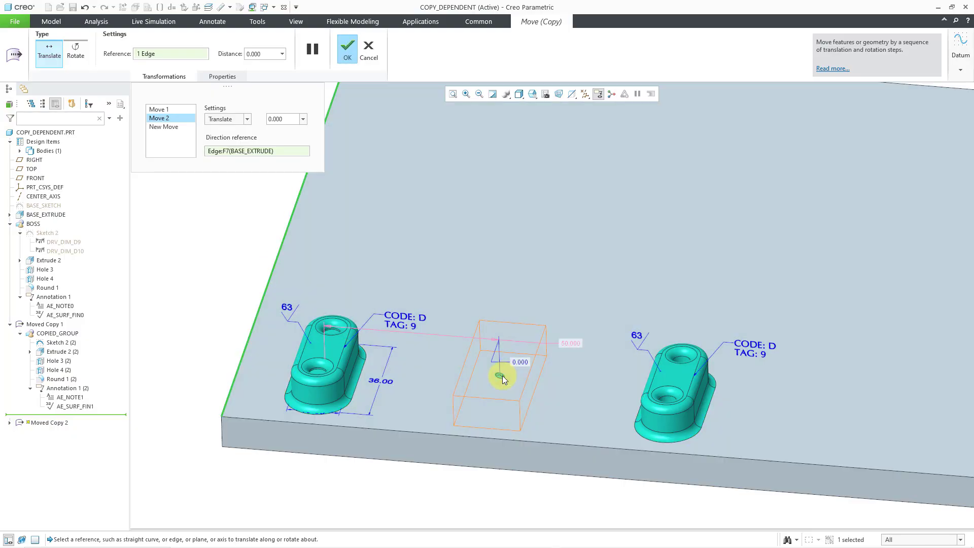
left_click_drag(503, 379, 581, 193)
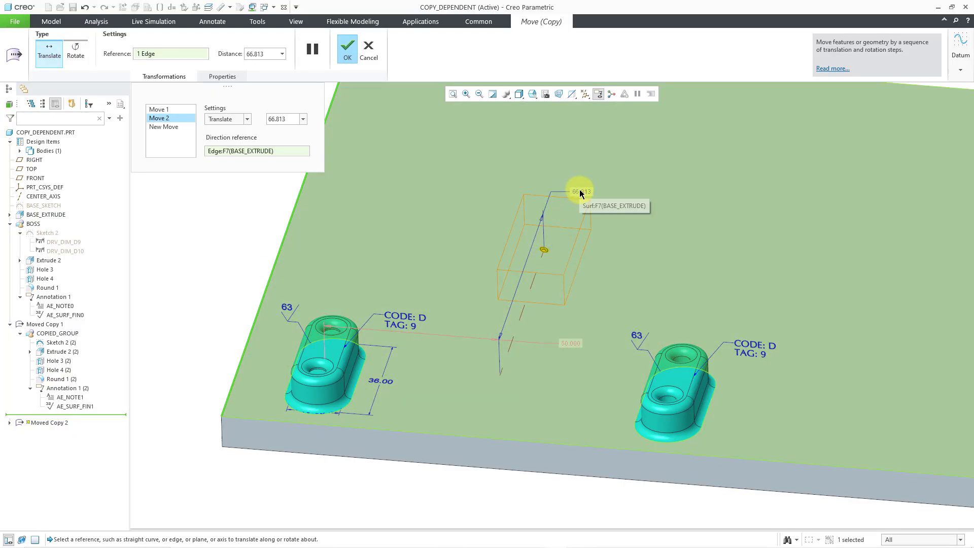
double_click(580, 192)
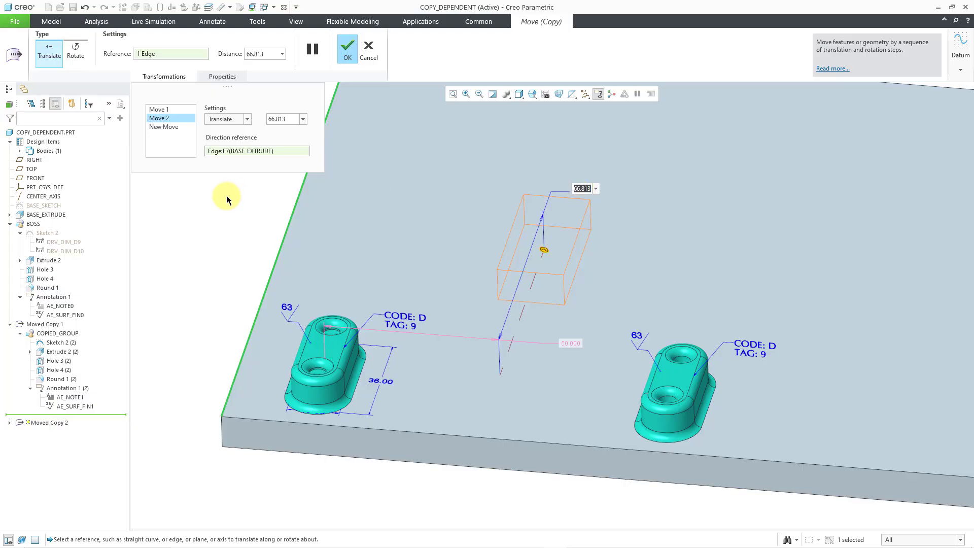
type("50")
key("Return")
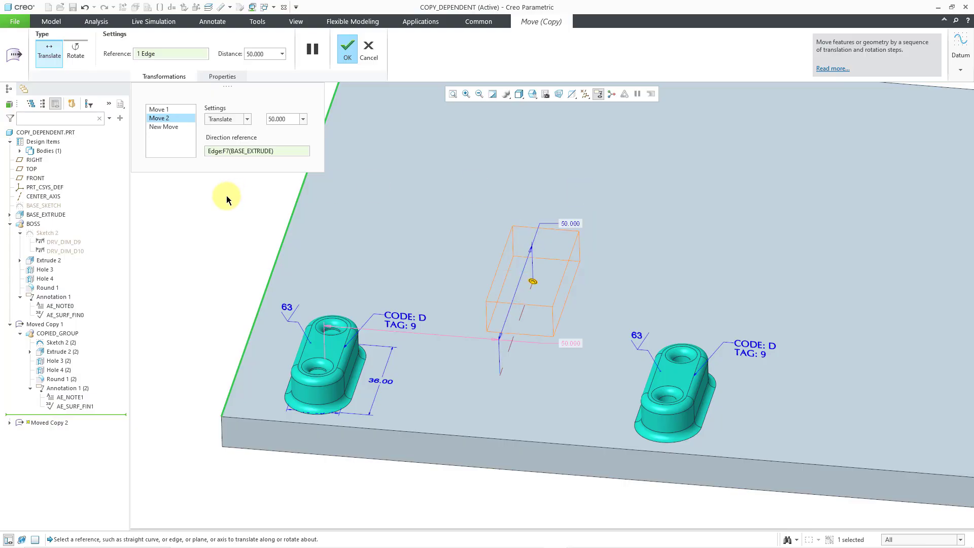
left_click(347, 51)
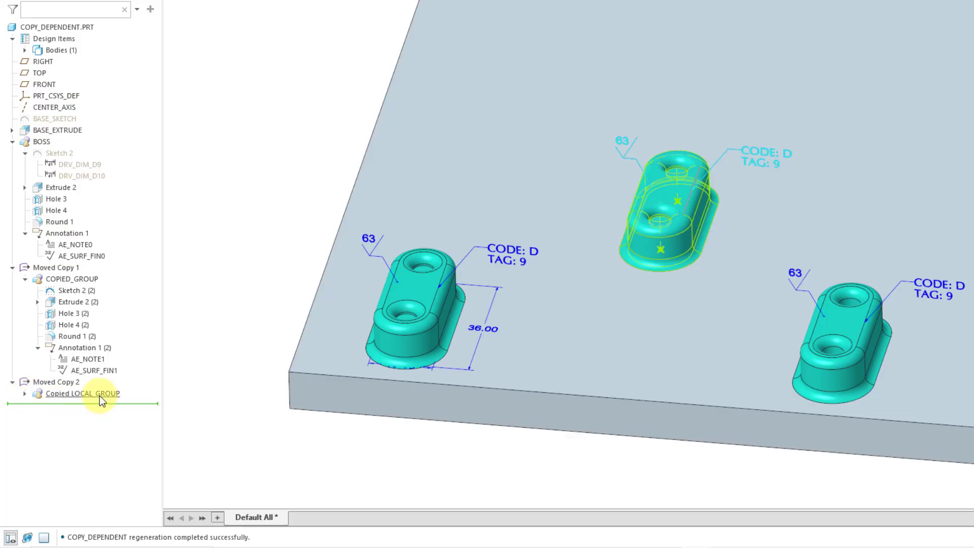
- Expand the group inside the second moved copy to examine its copied features
left_click(24, 393)
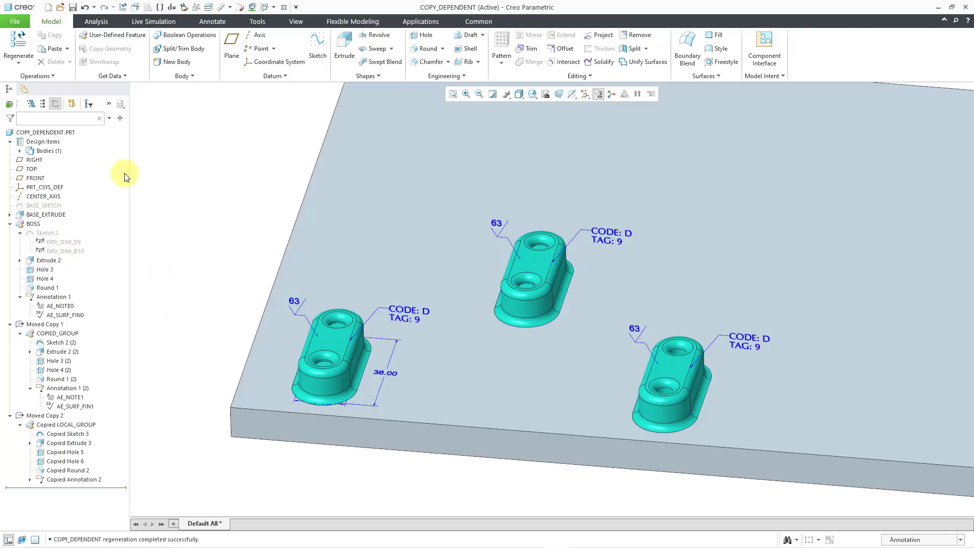
- Open the program's Configuration Editor and search all option categories for the keyword "copy"
left_click(17, 23)
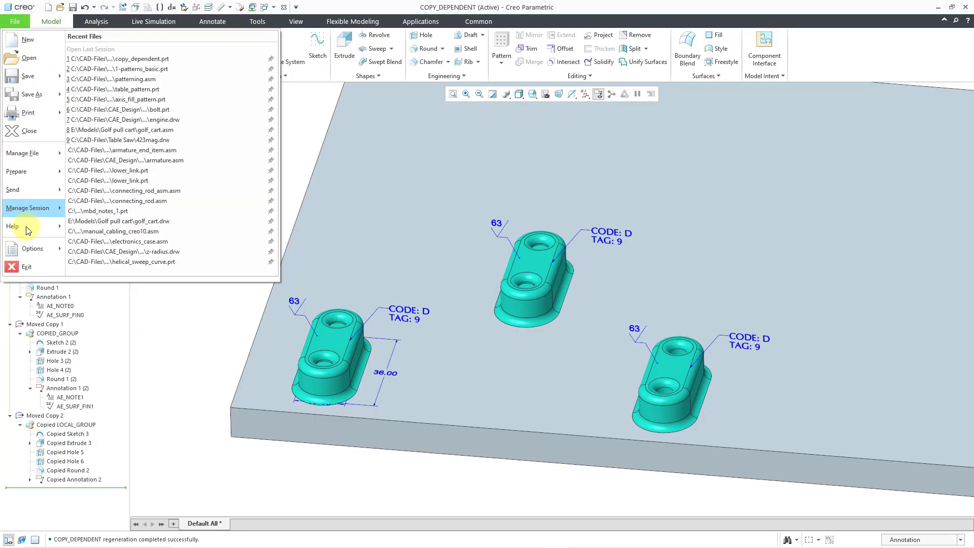
mouse_move(32, 247)
left_click(128, 61)
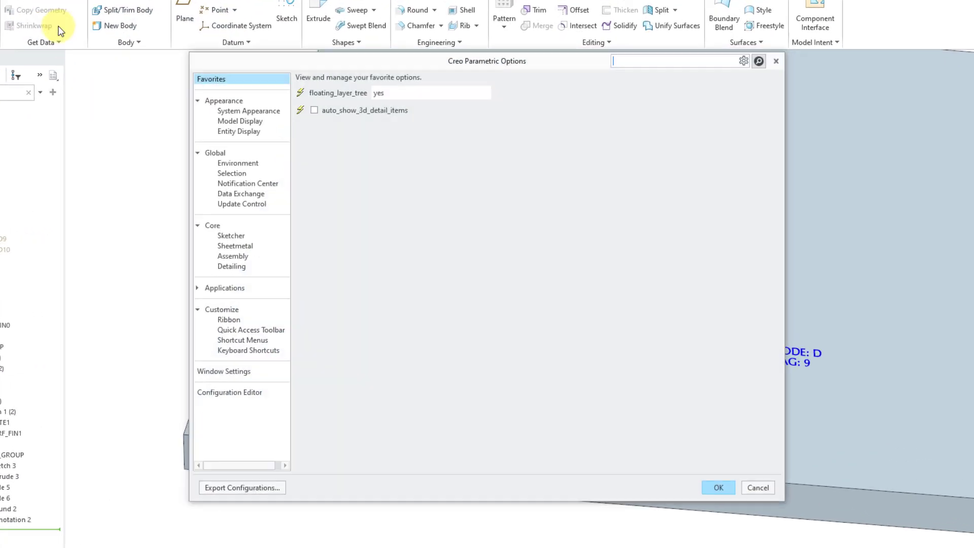
left_click(254, 392)
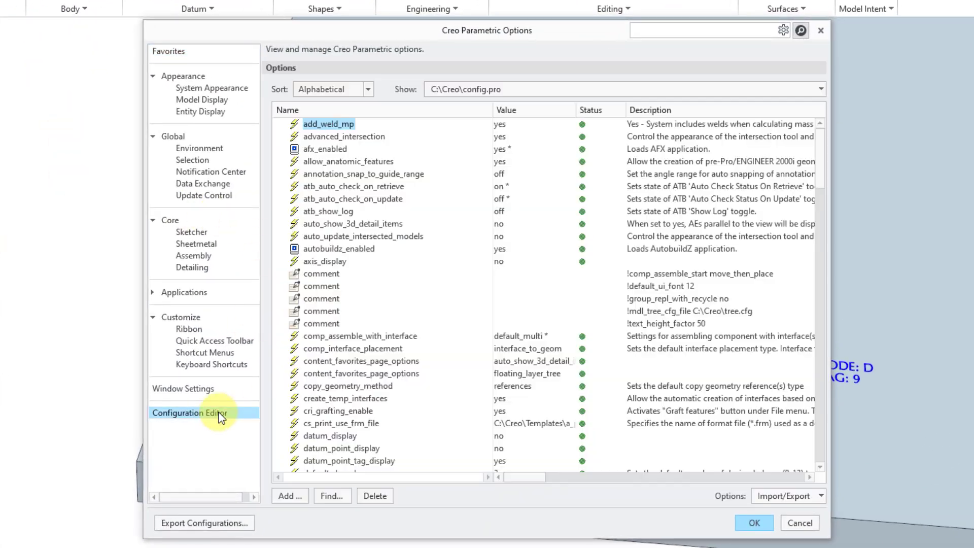
left_click(328, 495)
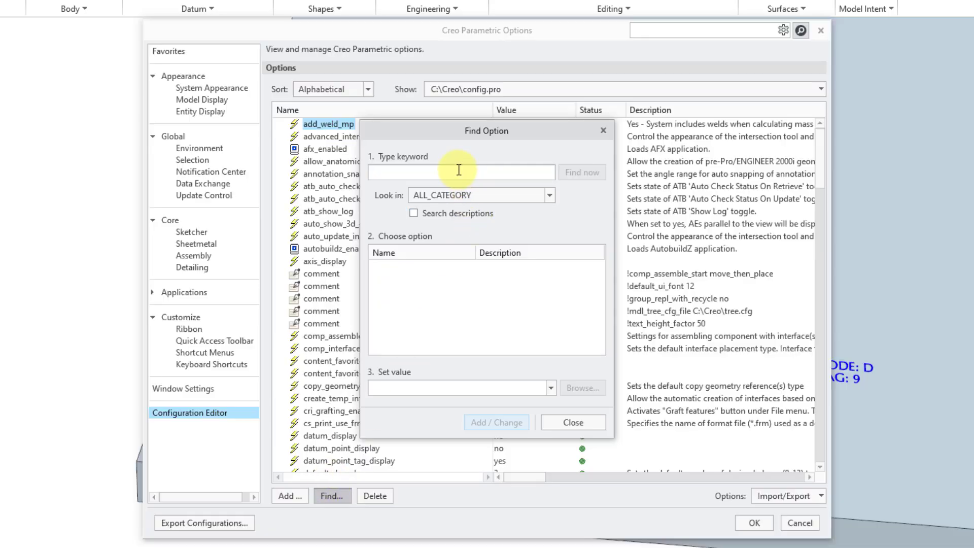
type("copy")
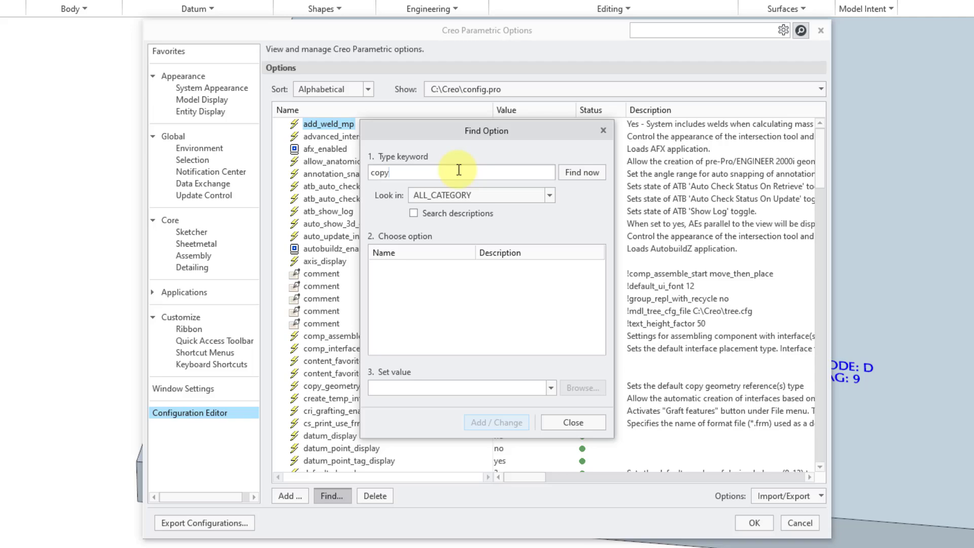
key("Return")
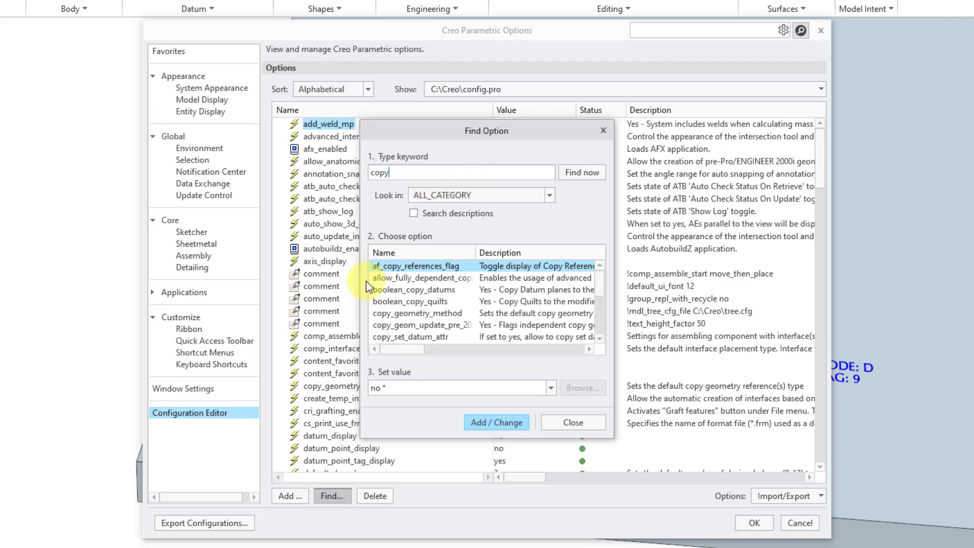
- Widen the search results and set the default_dep_copy_option configuration option to full_dep
left_click_drag(360, 284, 193, 279)
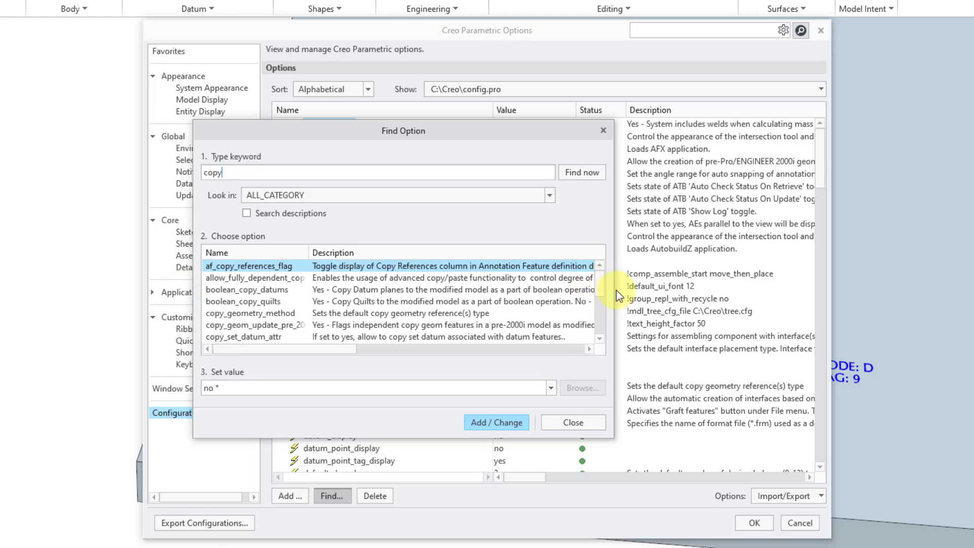
left_click_drag(614, 293, 807, 294)
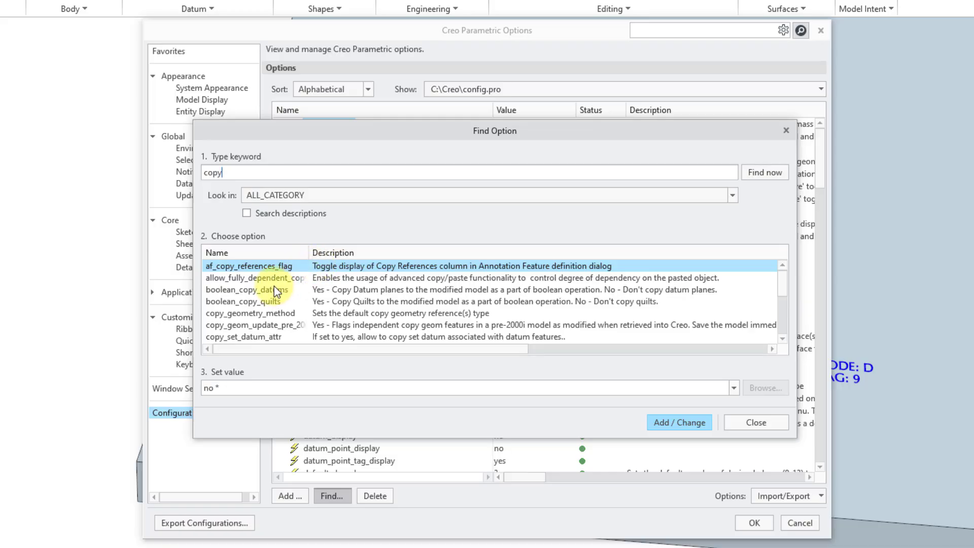
scroll(274, 286, "down", 1)
scroll(274, 286, "down", 1)
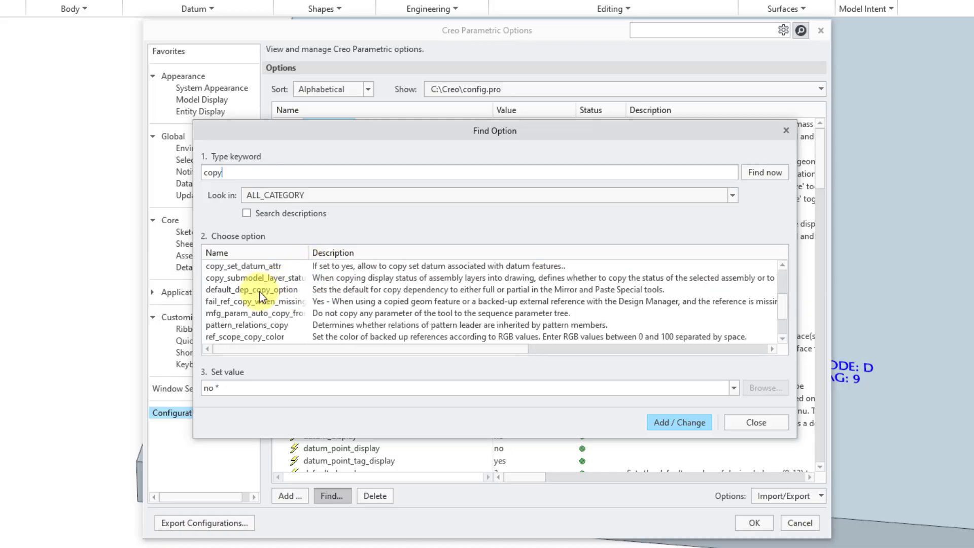
left_click(259, 290)
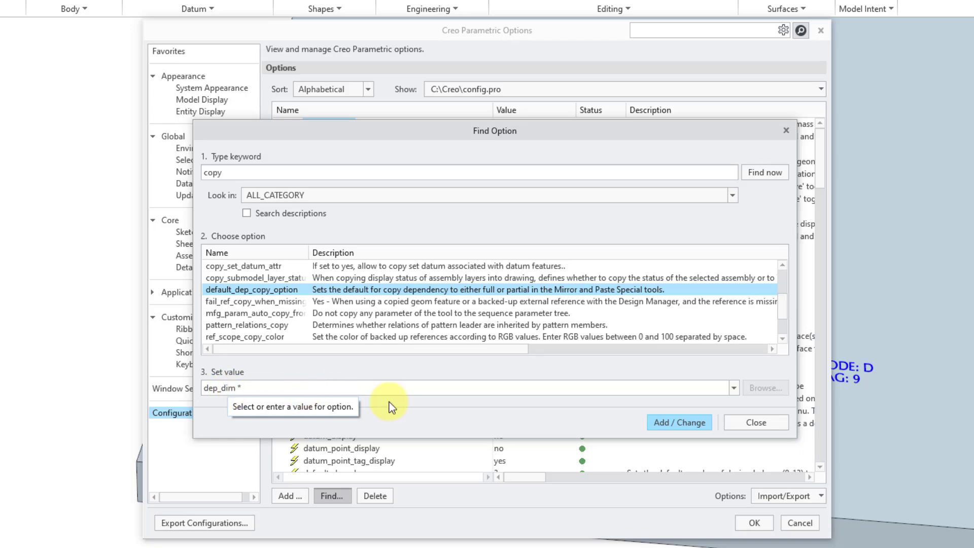
left_click(734, 387)
left_click(684, 413)
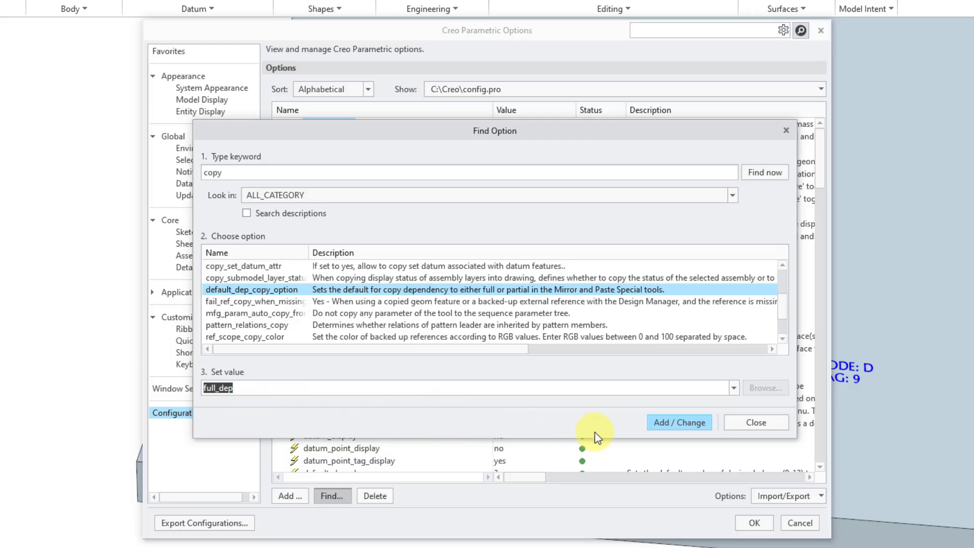
left_click(671, 424)
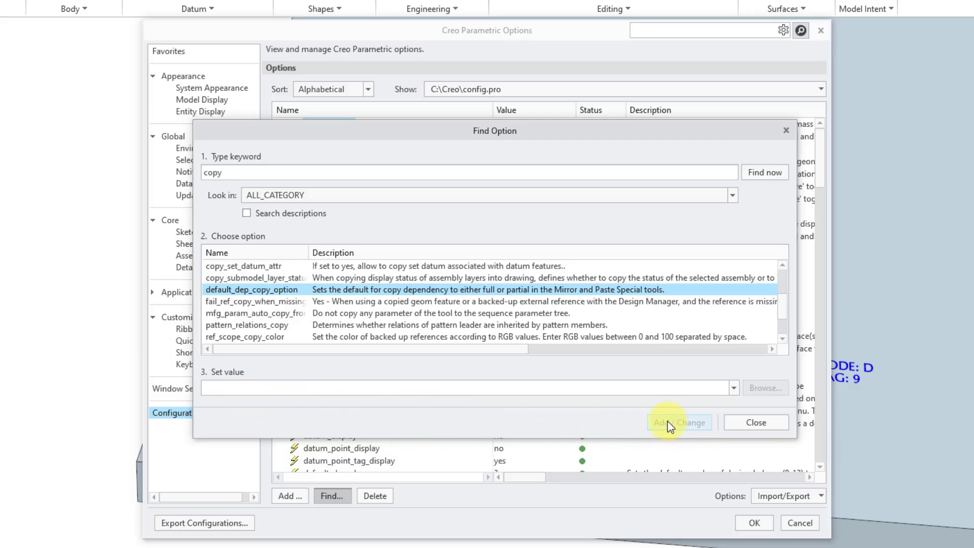
left_click(755, 422)
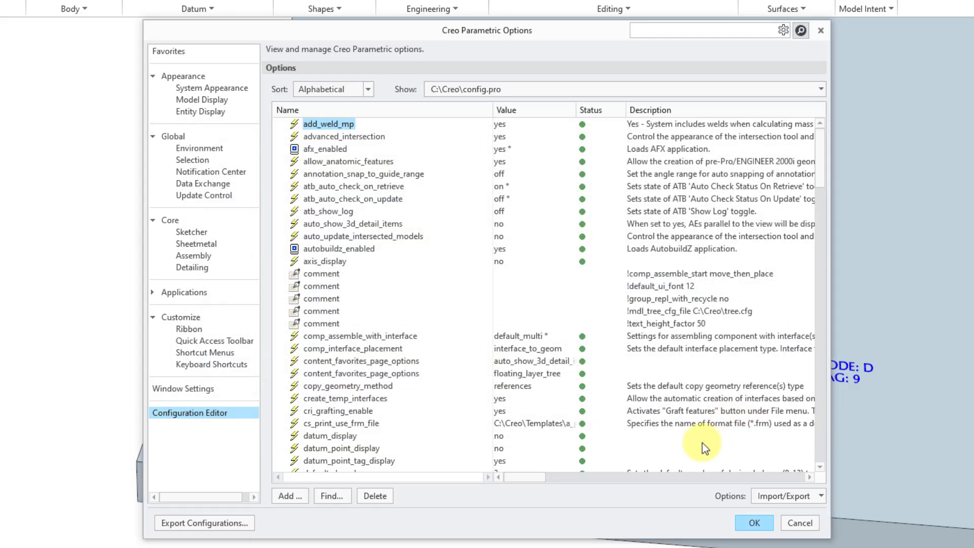
- Accept the changed options and save the configuration to config.pro in the Creo folder
left_click(752, 523)
left_click(483, 351)
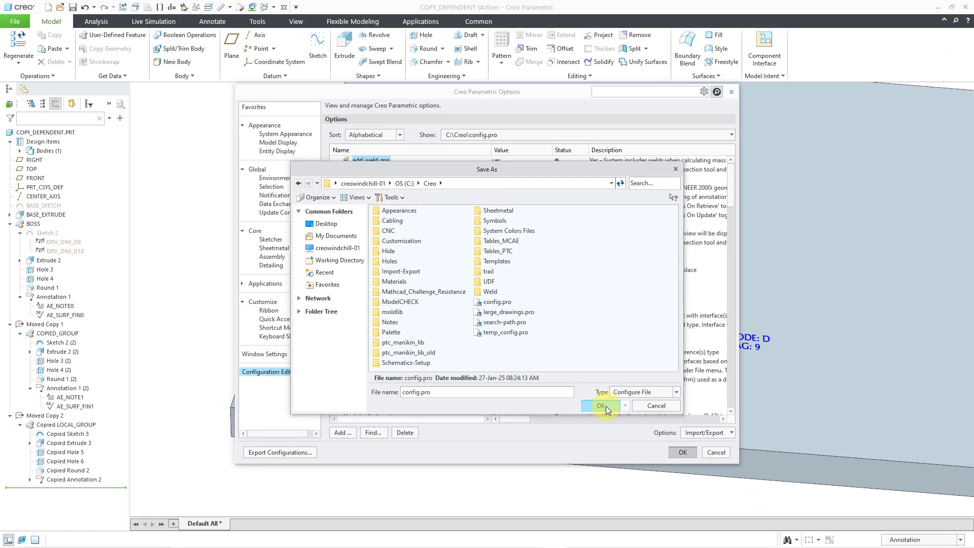
left_click(600, 406)
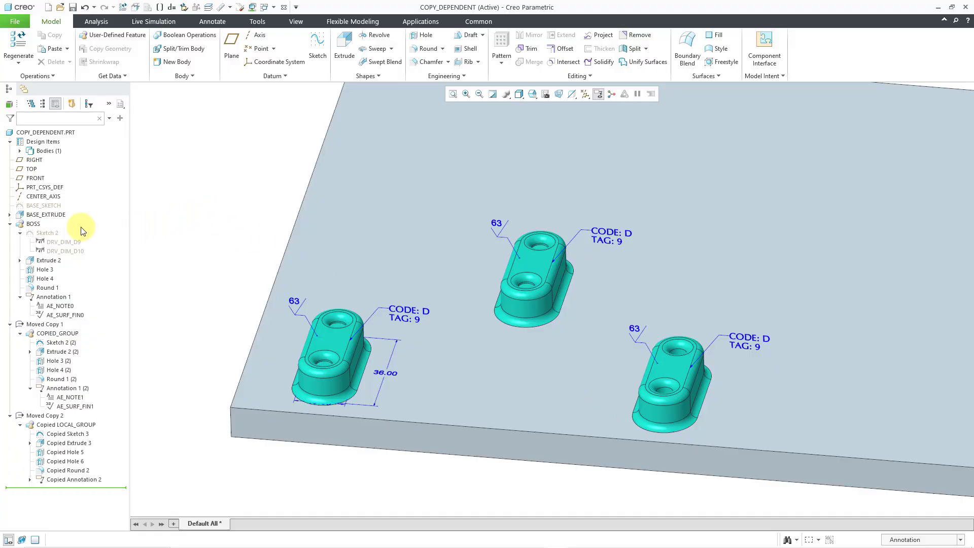
- Copy the original BOSS group and open Paste Special to check the default copy dependency
left_click(35, 226)
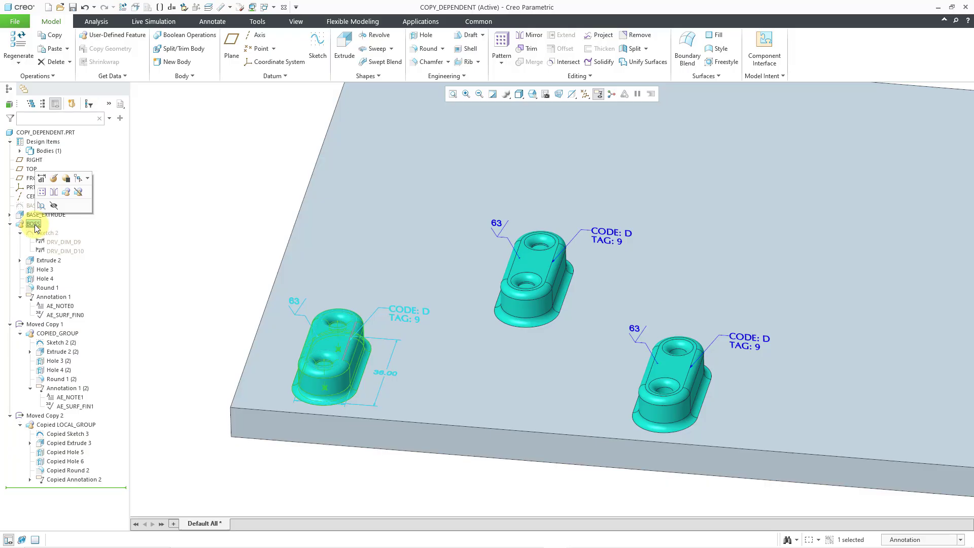
right_click(35, 226)
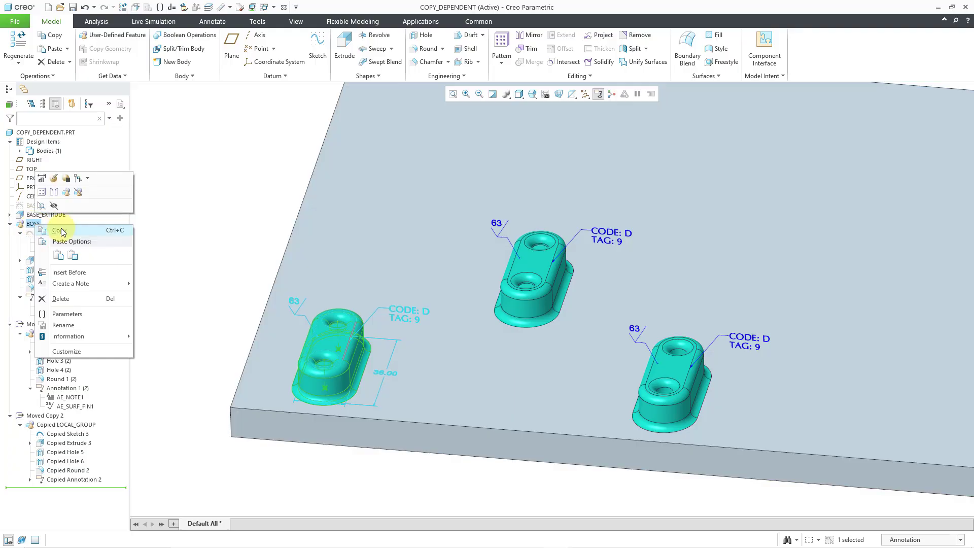
left_click(34, 226)
right_click(34, 228)
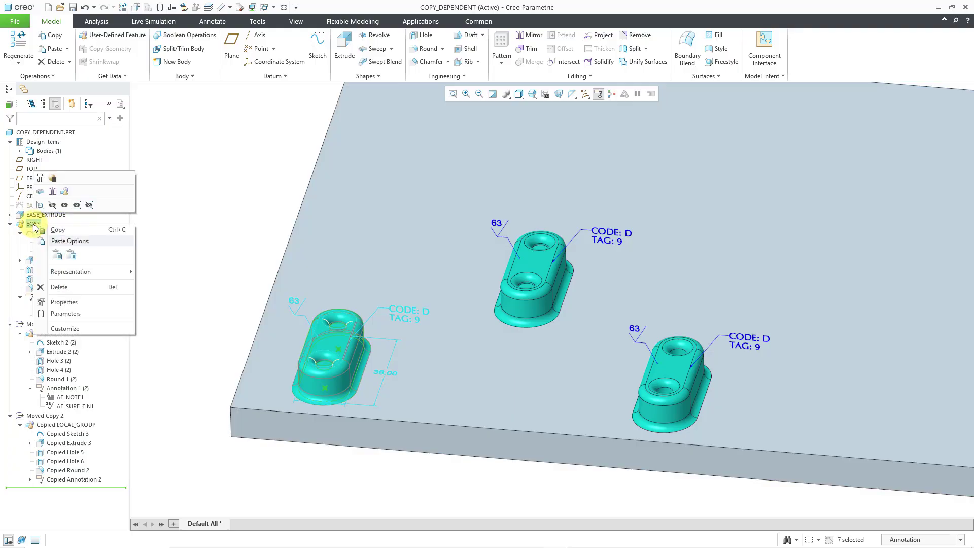
left_click(71, 255)
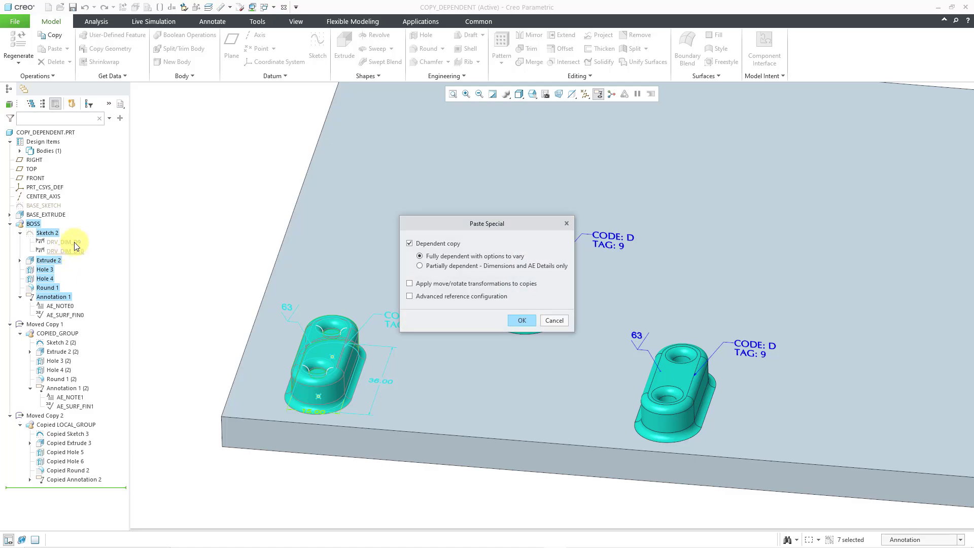